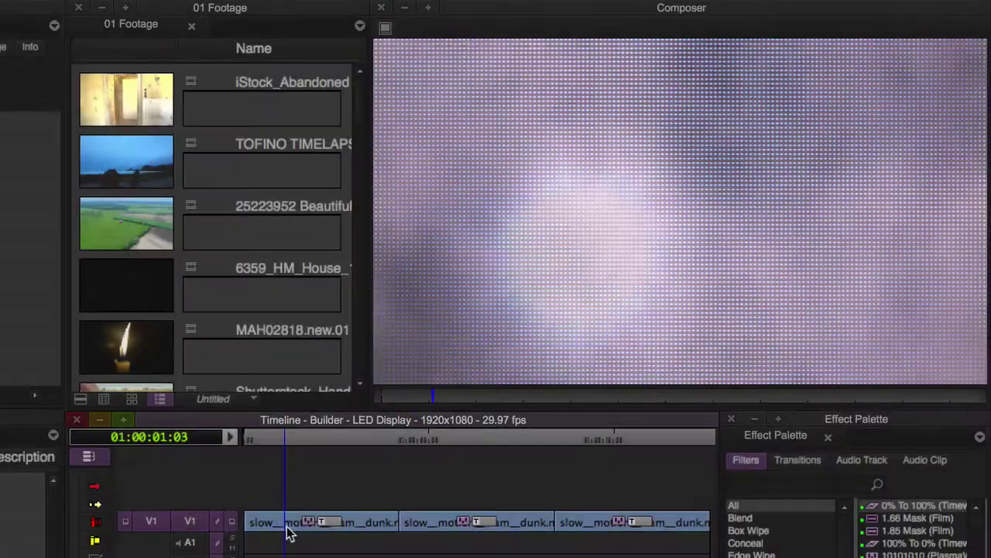
# Review the finished LED display sequence by playing and scrubbing through its three slam dunk clips
pyautogui.moveTo(288, 531); pyautogui.dragTo(351, 529)
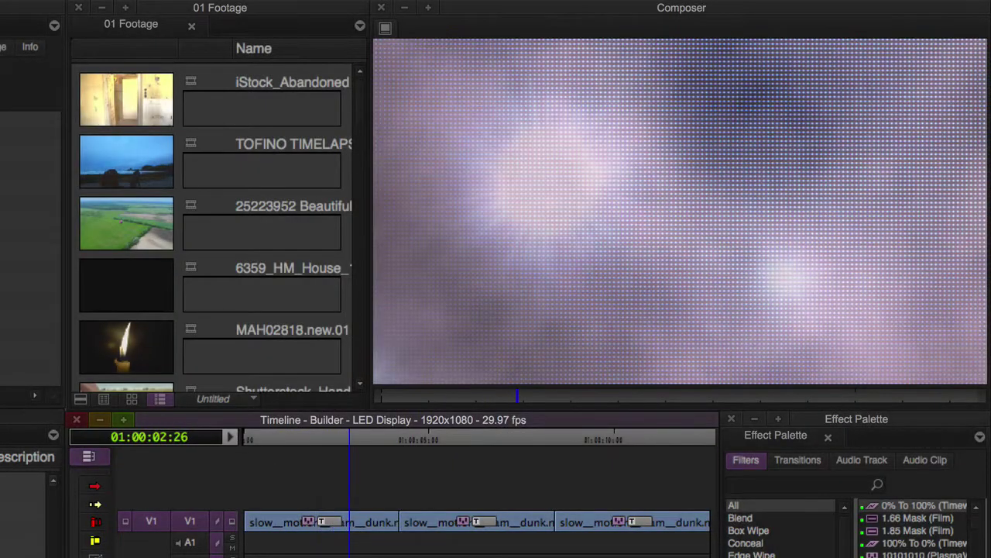
pyautogui.moveTo(443, 528); pyautogui.dragTo(246, 542)
pyautogui.press('space')
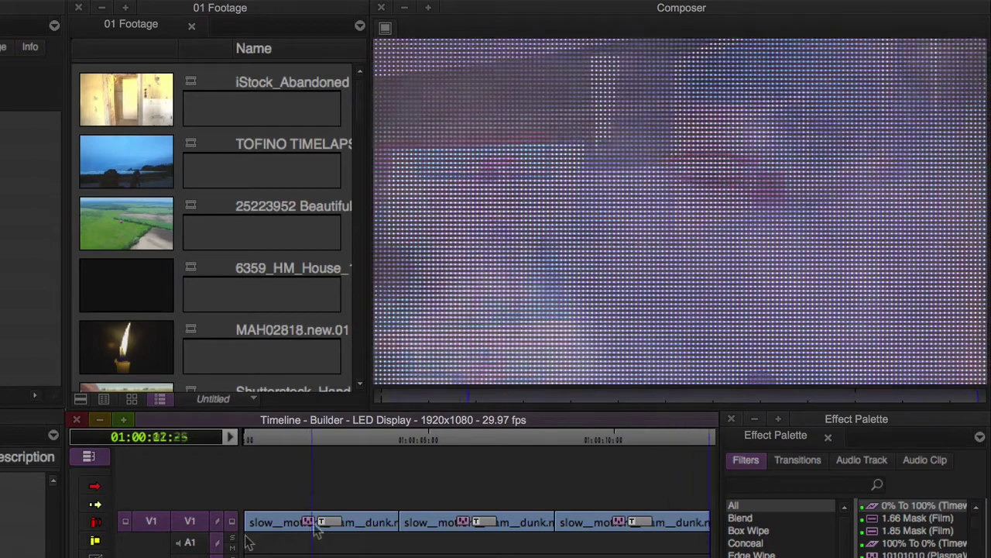
pyautogui.click(329, 533)
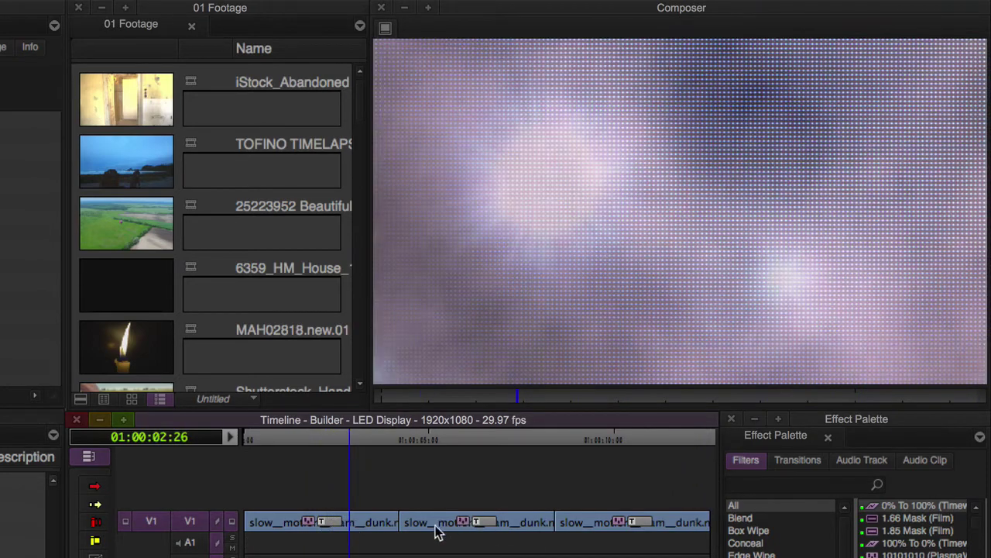
pyautogui.moveTo(436, 532); pyautogui.dragTo(631, 515)
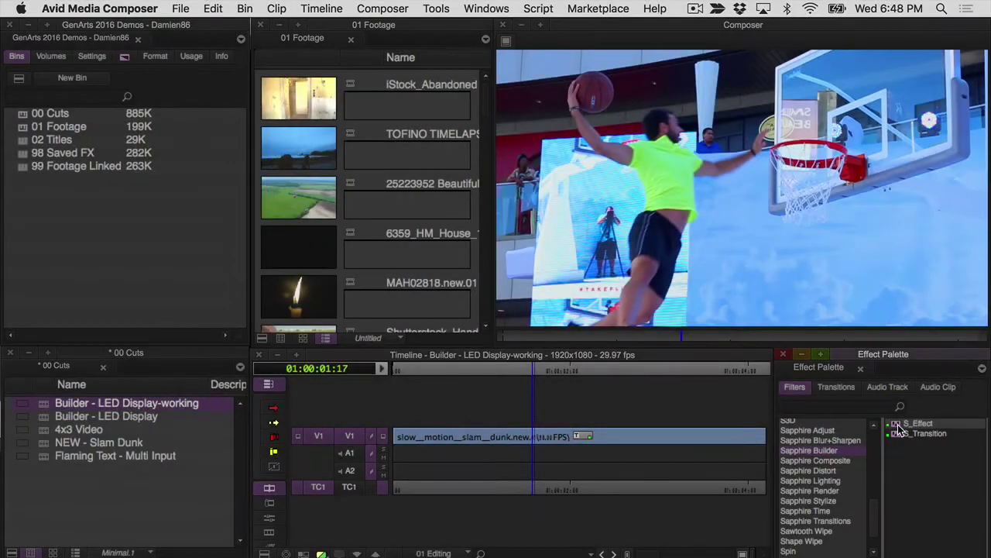
# Apply the Sapphire Builder S_Effect to the slam dunk clip and open it in Sapphire Effect Builder
pyautogui.moveTo(899, 430); pyautogui.dragTo(545, 440)
pyautogui.press('space')
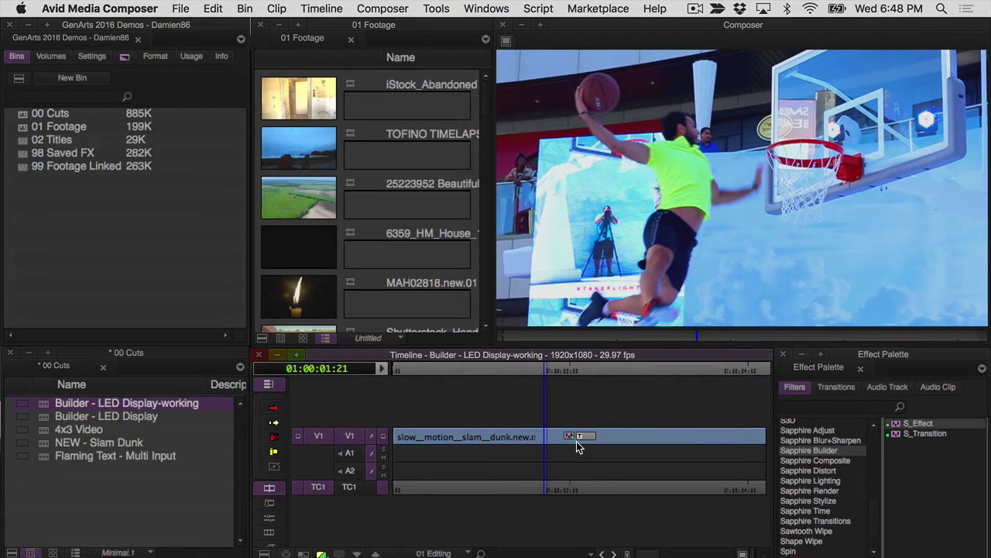
pyautogui.click(576, 442)
pyautogui.click(53, 114)
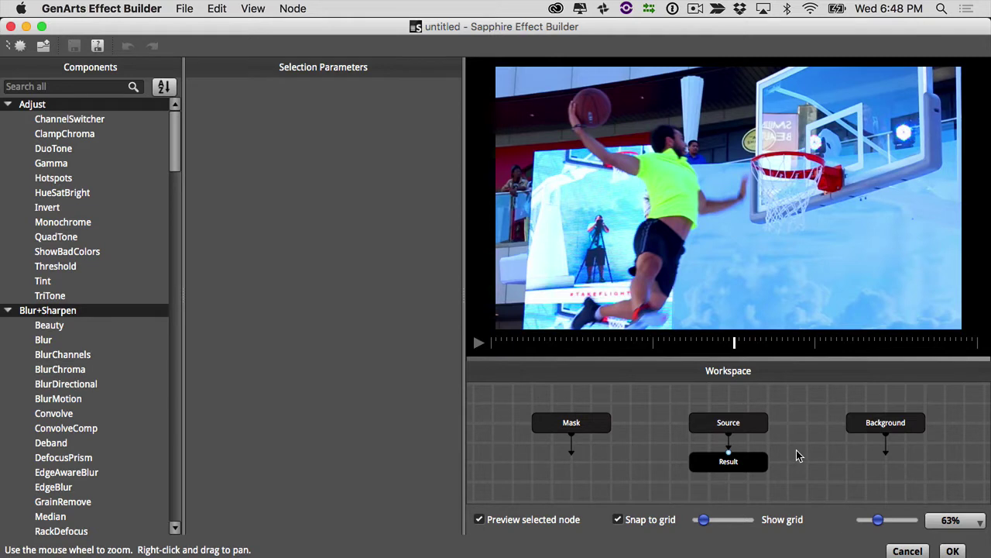
# Move the Result node down and insert a HalfTone node between Source and Result
pyautogui.moveTo(746, 451); pyautogui.dragTo(753, 486)
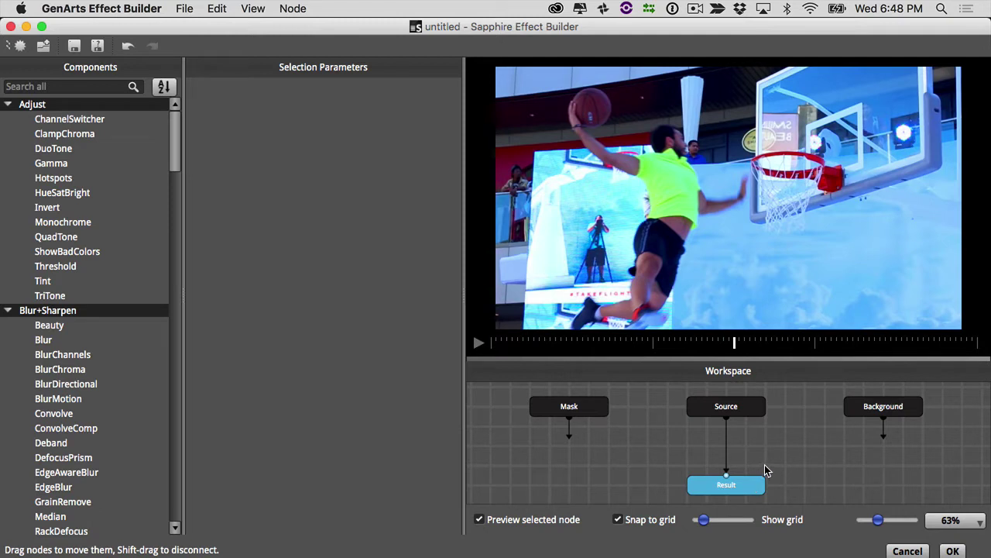
pyautogui.click(85, 87)
pyautogui.write('half')
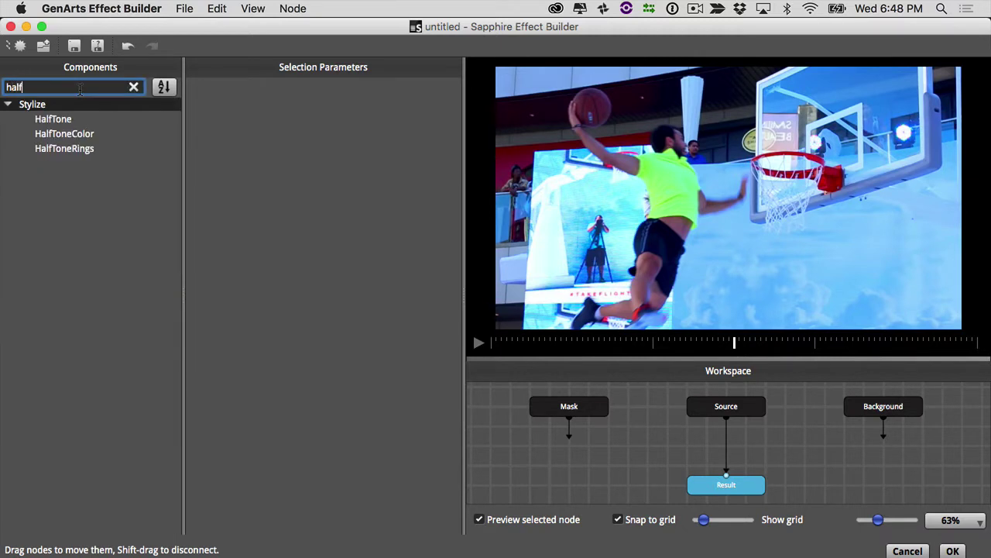
pyautogui.click(66, 120)
pyautogui.moveTo(67, 120); pyautogui.dragTo(724, 408)
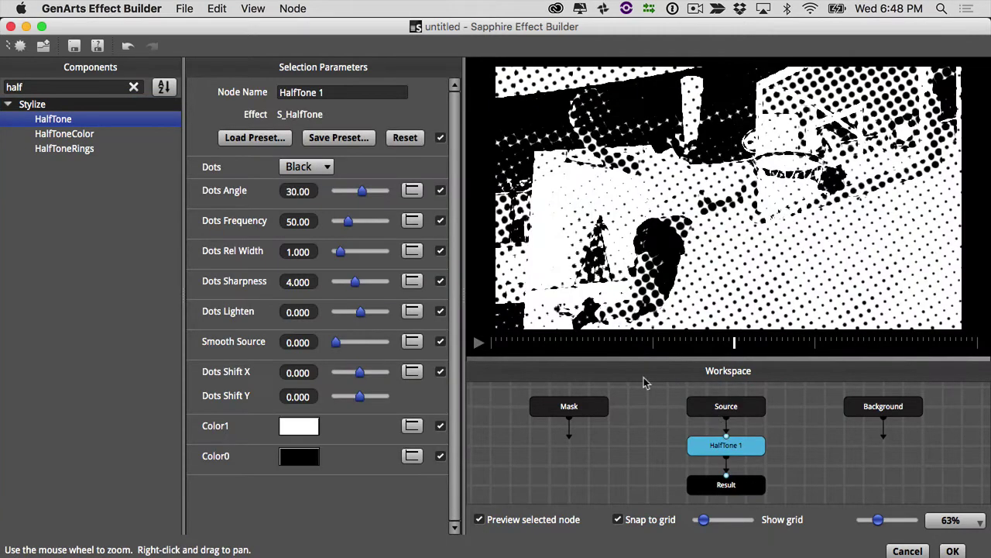
# Preview an earlier frame and compare the Source image with the HalfTone output
pyautogui.click(488, 344)
pyautogui.moveTo(584, 345); pyautogui.dragTo(609, 344)
pyautogui.click(729, 410)
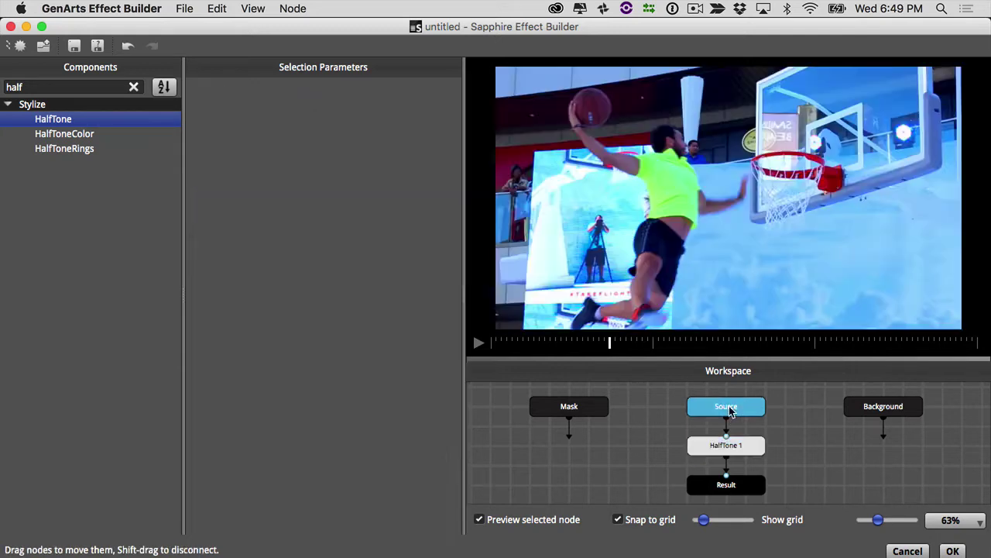
pyautogui.click(737, 447)
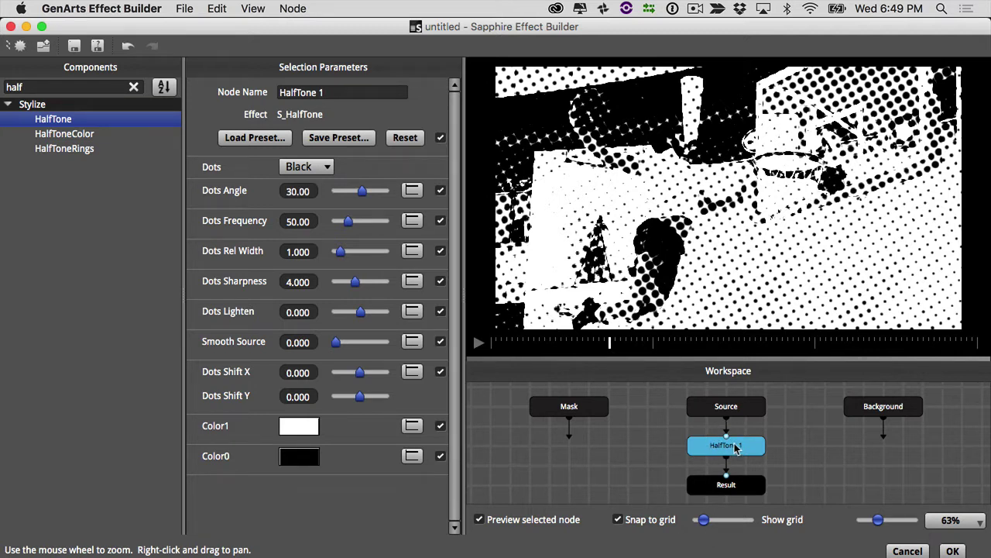
# Shift the HalfTone and Result nodes down and insert a Color node between Source and HalfTone
pyautogui.moveTo(662, 443); pyautogui.dragTo(747, 464)
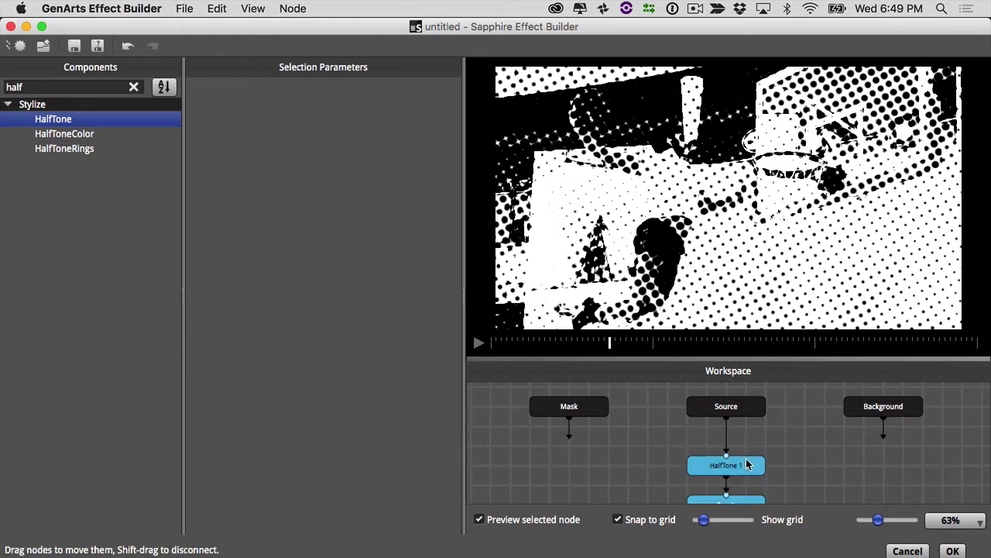
pyautogui.click(725, 409)
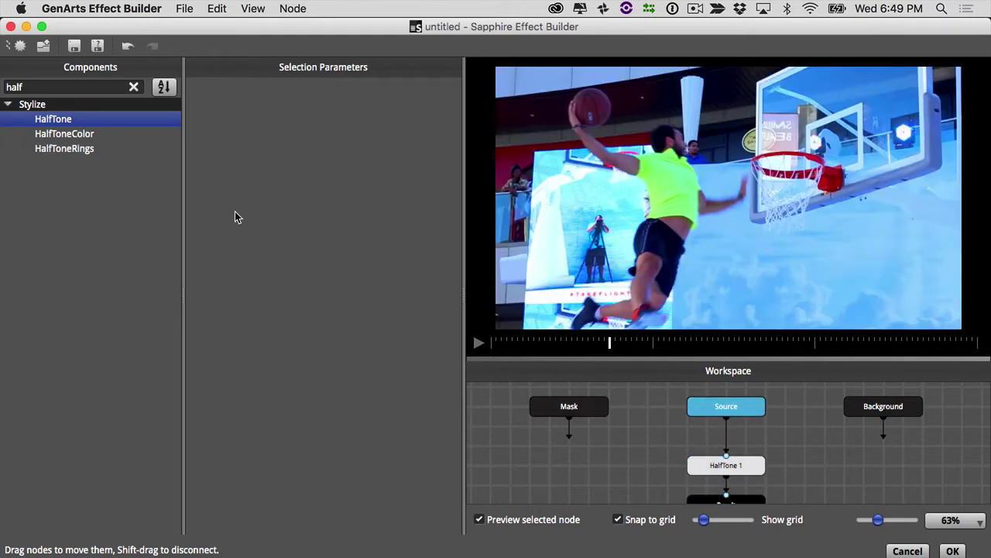
pyautogui.click(134, 87)
pyautogui.write('color')
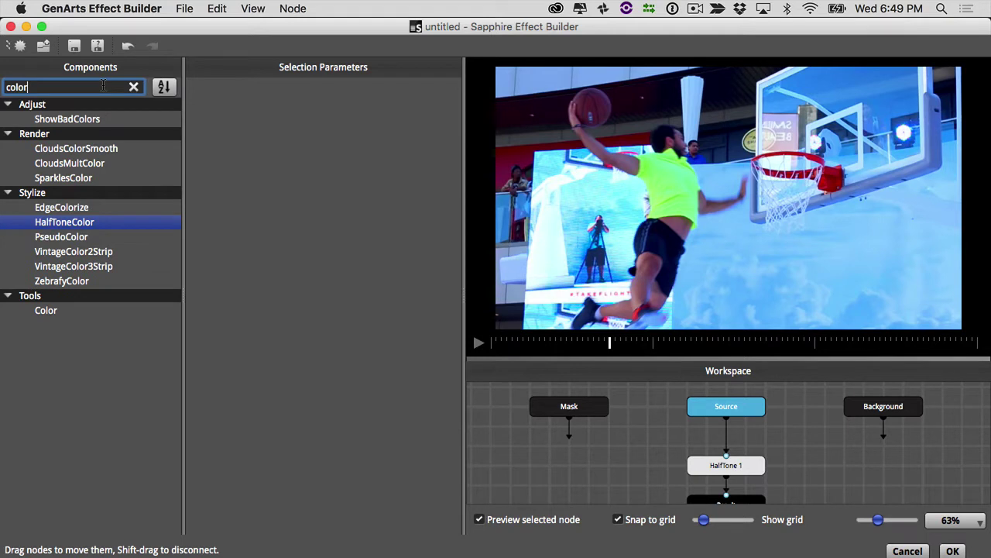
pyautogui.click(45, 310)
pyautogui.moveTo(281, 438); pyautogui.dragTo(726, 408)
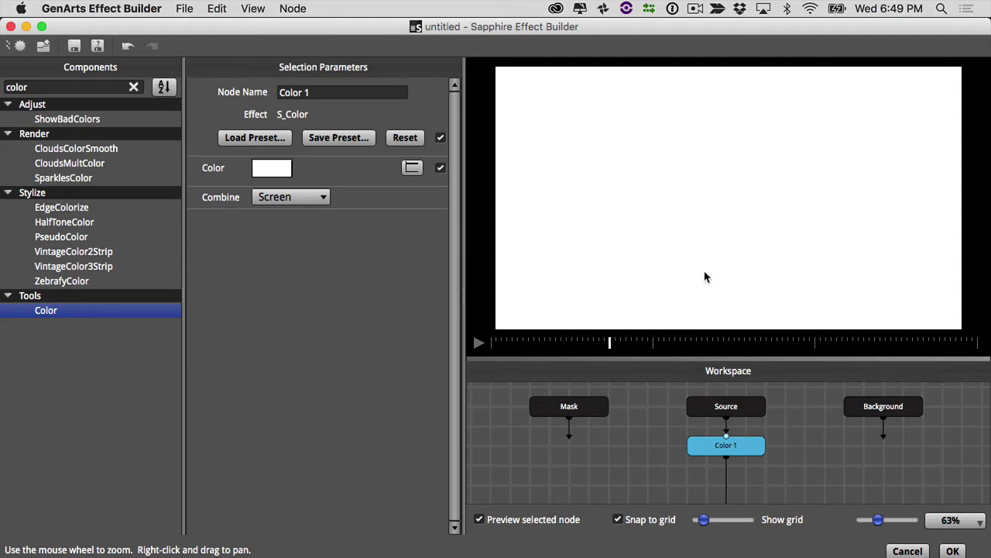
# With selected-node preview off, set the Color 1 node to grey with value 118 and its Combine mode to Color Only
pyautogui.click(479, 520)
pyautogui.click(276, 172)
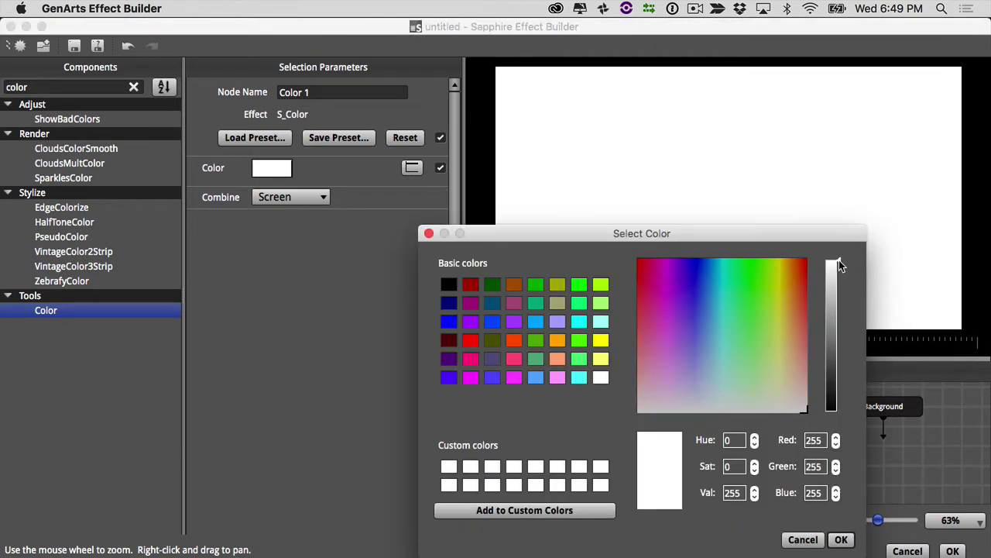
pyautogui.moveTo(839, 264); pyautogui.dragTo(839, 341)
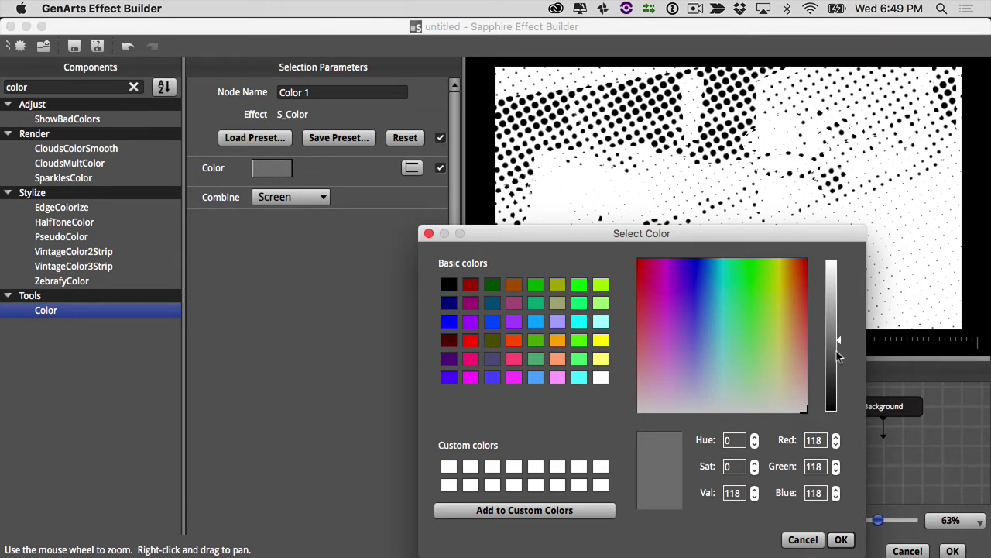
pyautogui.click(842, 539)
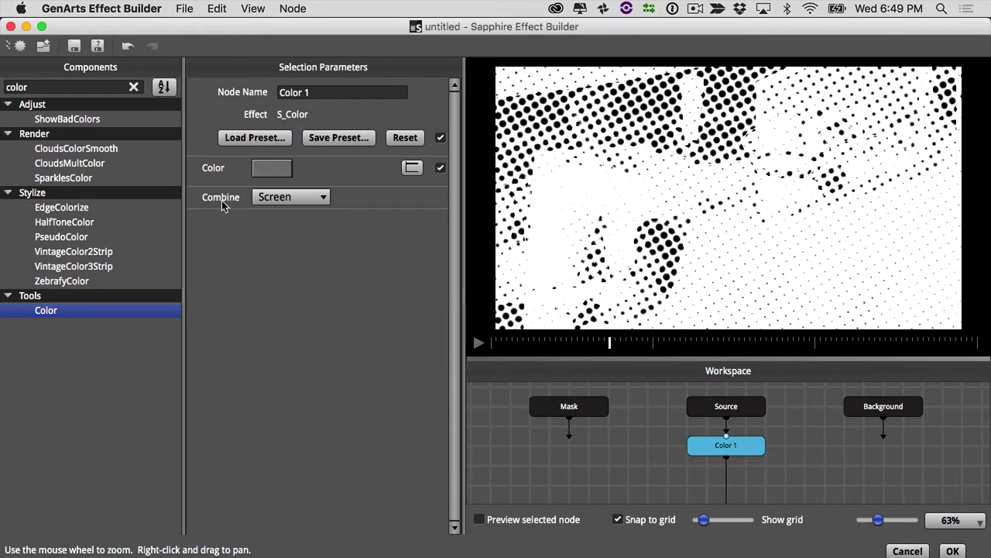
pyautogui.click(291, 198)
pyautogui.click(294, 160)
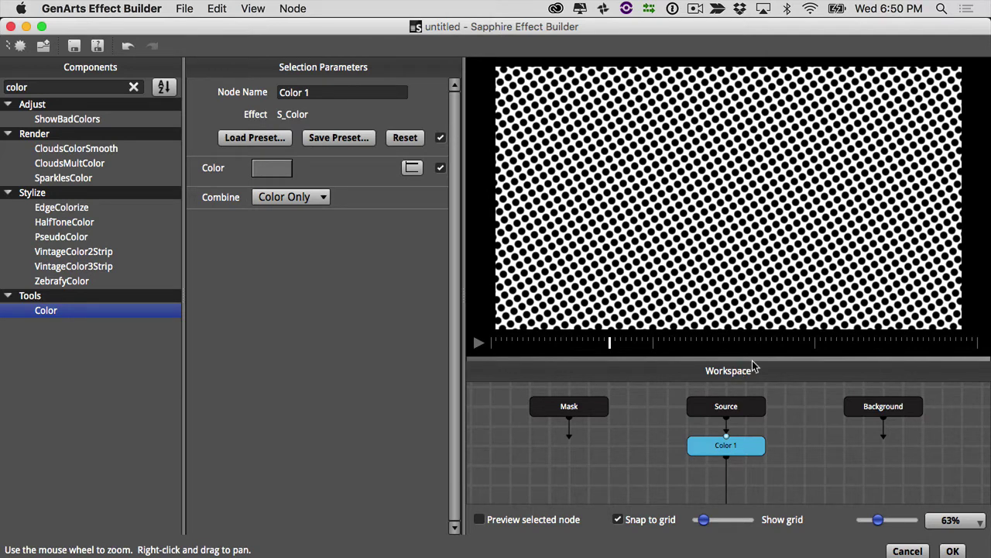
# Move the HalfTone node up directly beneath Color 1 and set its Dots to White
pyautogui.click(798, 440)
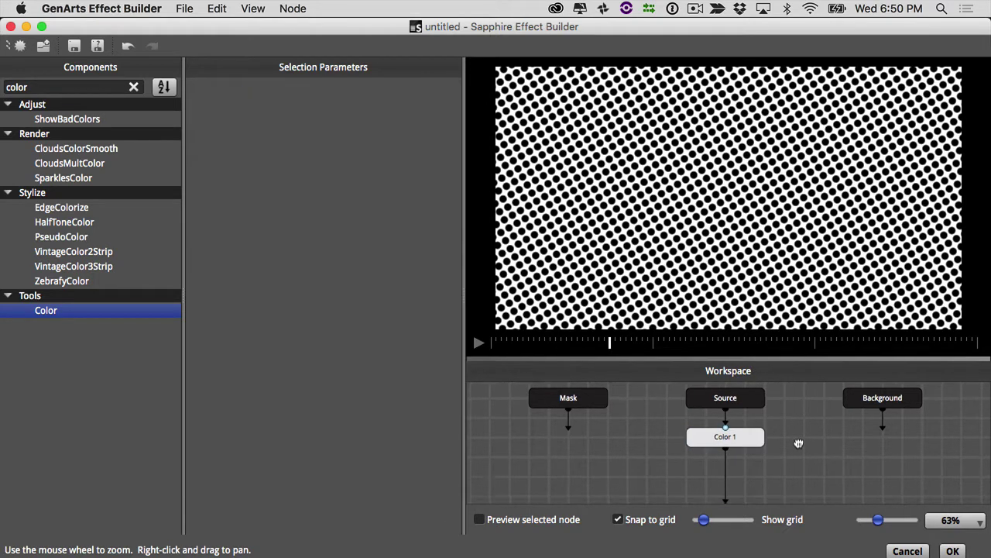
pyautogui.scroll(-2, 742, 474)
pyautogui.moveTo(735, 501); pyautogui.dragTo(739, 463)
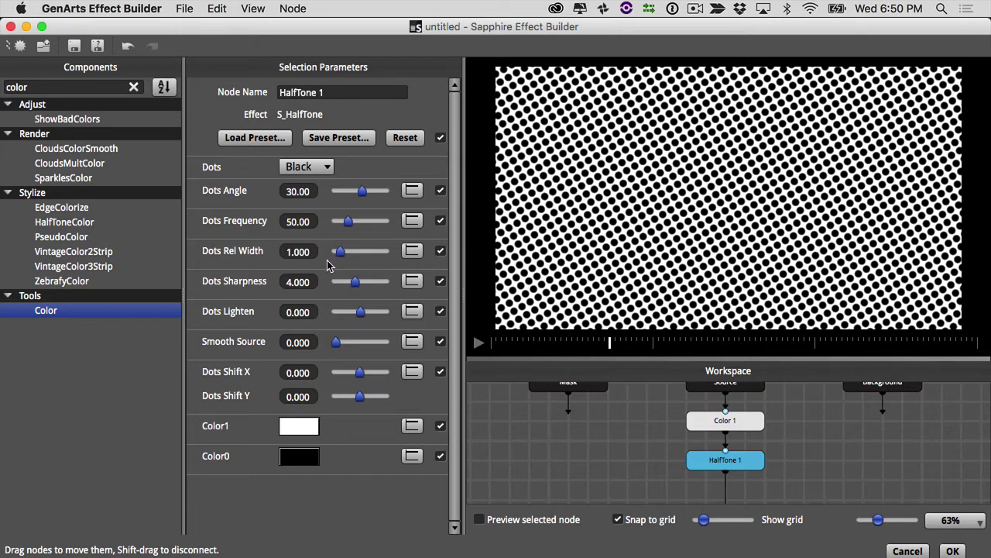
pyautogui.click(326, 167)
pyautogui.click(315, 181)
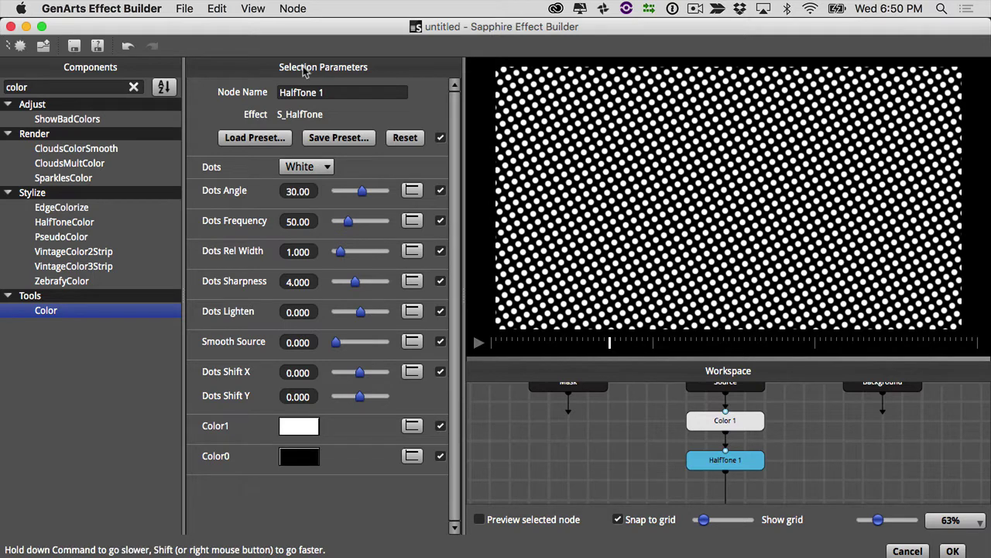
# Set the HalfTone node's Dots Angle to 90 and its Dots Frequency to 116.20
pyautogui.moveTo(286, 193); pyautogui.dragTo(286, 192)
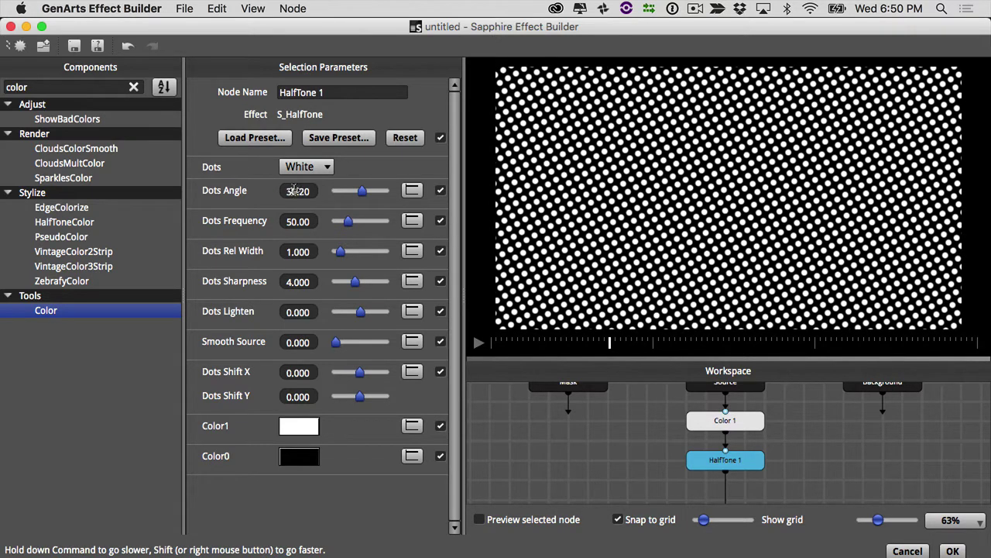
pyautogui.click(295, 192)
pyautogui.press('super+v')
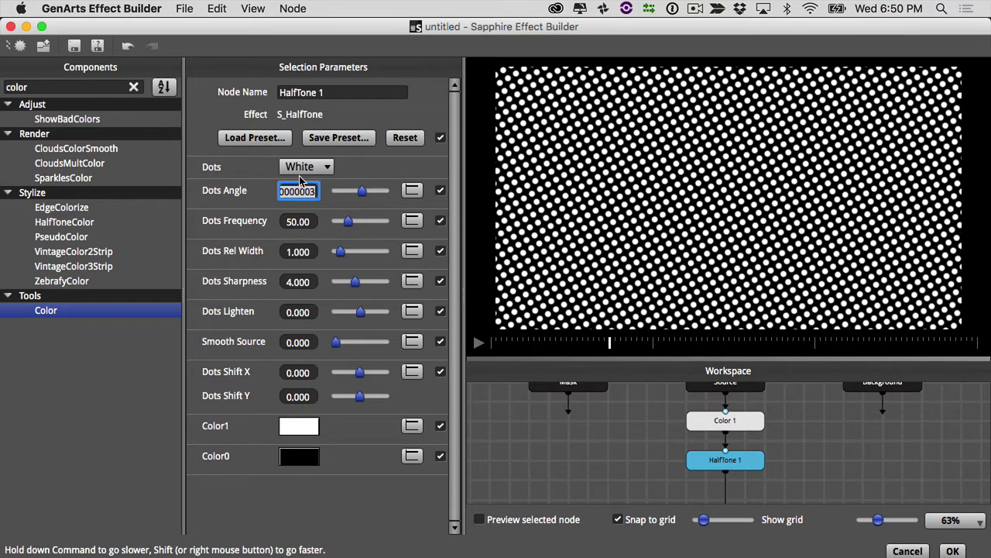
pyautogui.write('90')
pyautogui.press('Return')
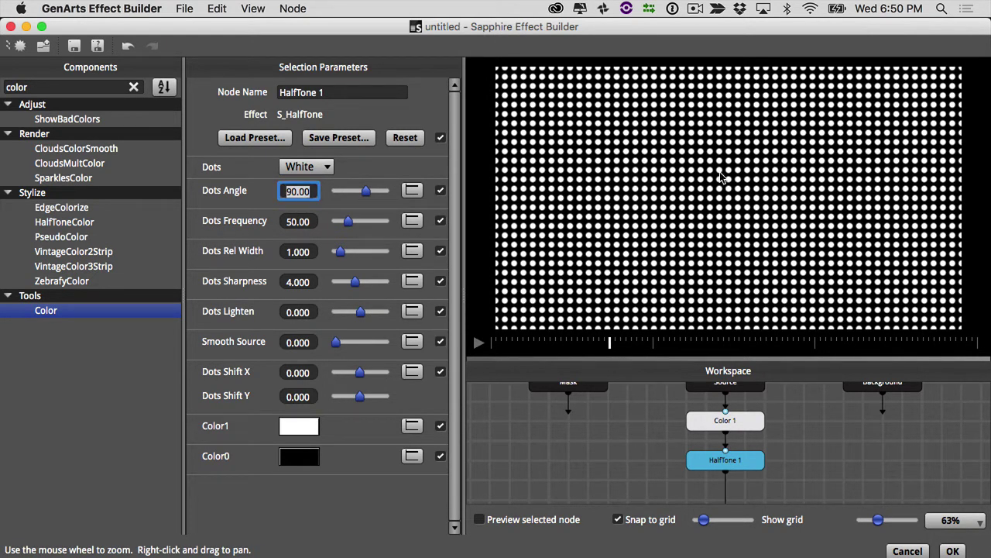
pyautogui.moveTo(350, 225); pyautogui.dragTo(364, 225)
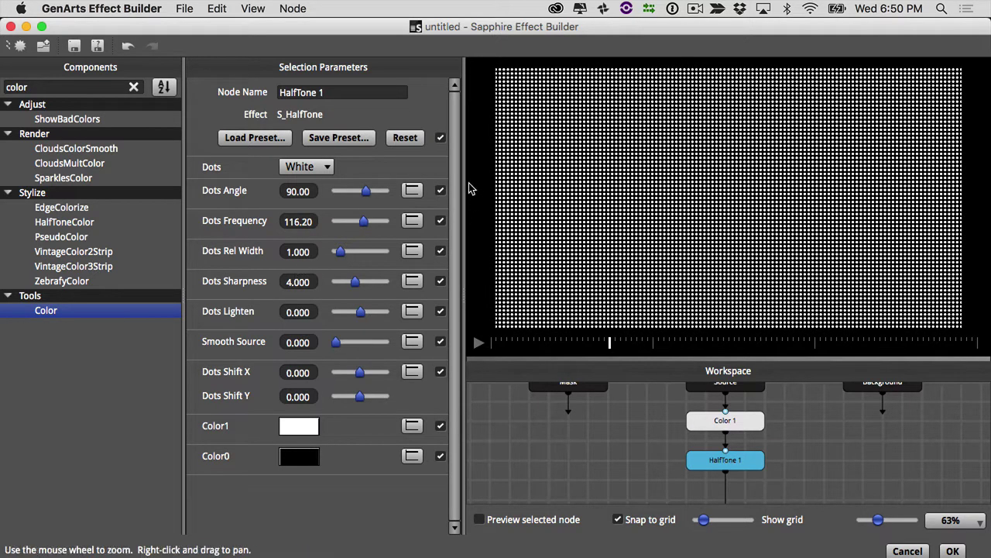
# Expose only the Dots Angle and Dots Frequency parameters of the HalfTone node
pyautogui.click(440, 139)
pyautogui.click(440, 190)
pyautogui.click(440, 222)
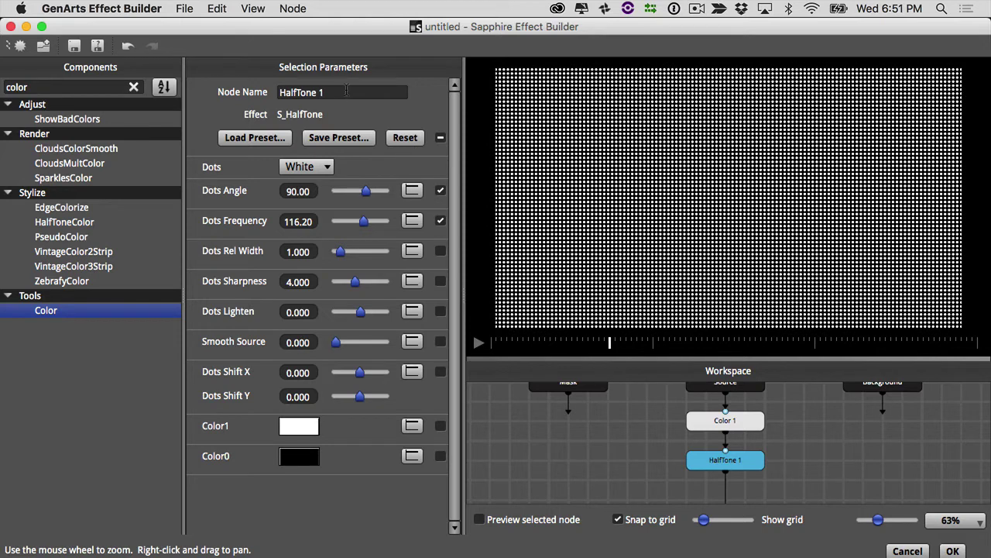
# Rename the HalfTone 1 node as Lightbulbs
pyautogui.moveTo(338, 92); pyautogui.dragTo(281, 92)
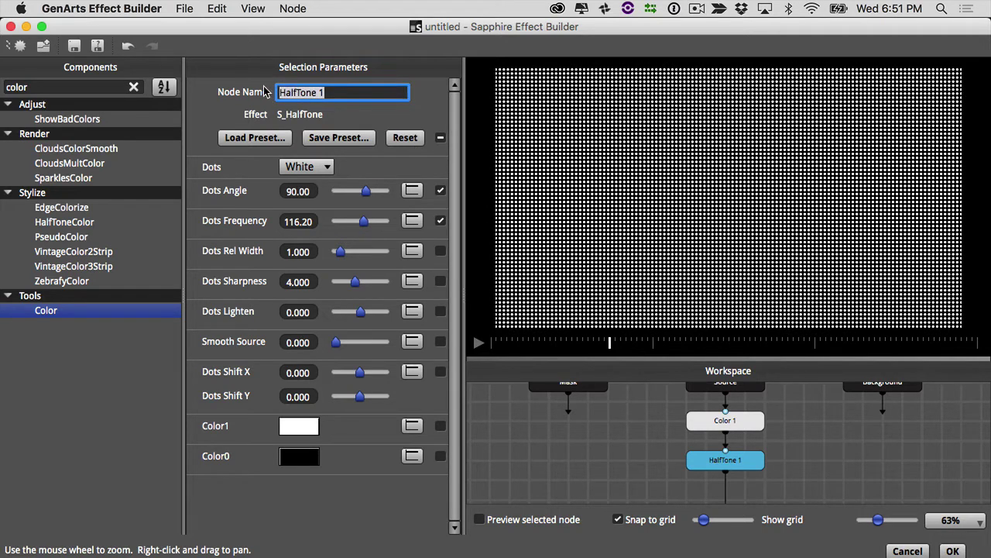
pyautogui.write('Lightbulbs')
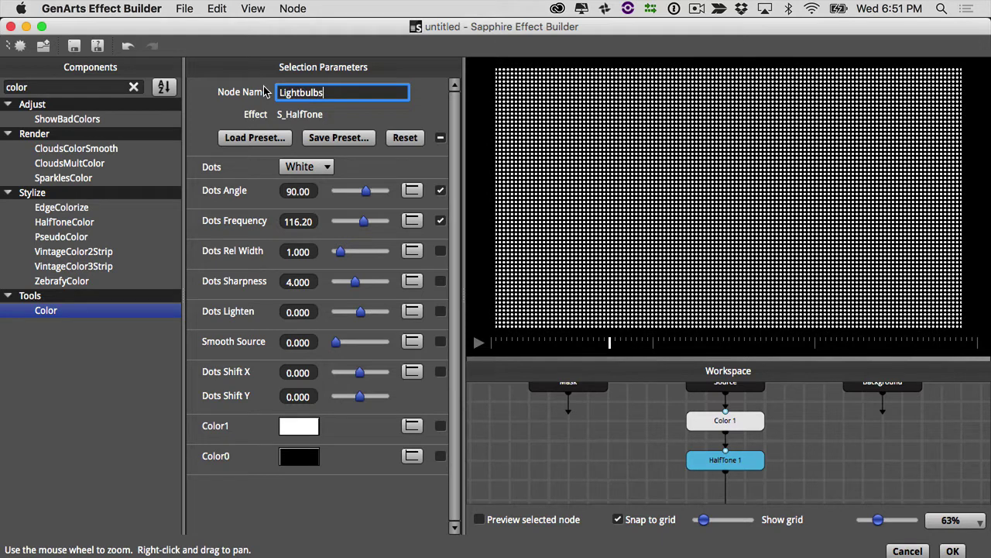
pyautogui.press('Return')
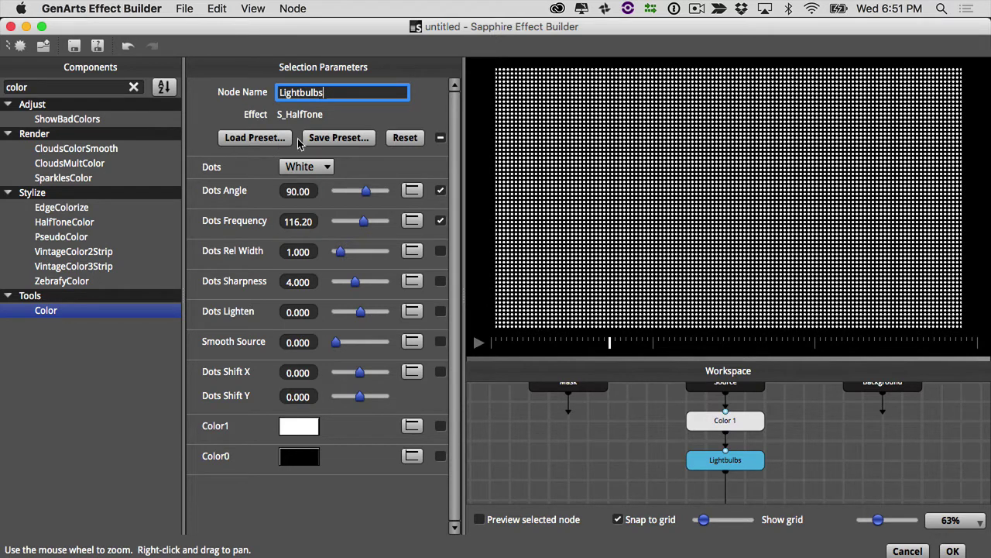
# Shift the Color 1 and Lightbulbs nodes left of Source and add an unconnected Caustics node on their right
pyautogui.moveTo(810, 421); pyautogui.dragTo(593, 464)
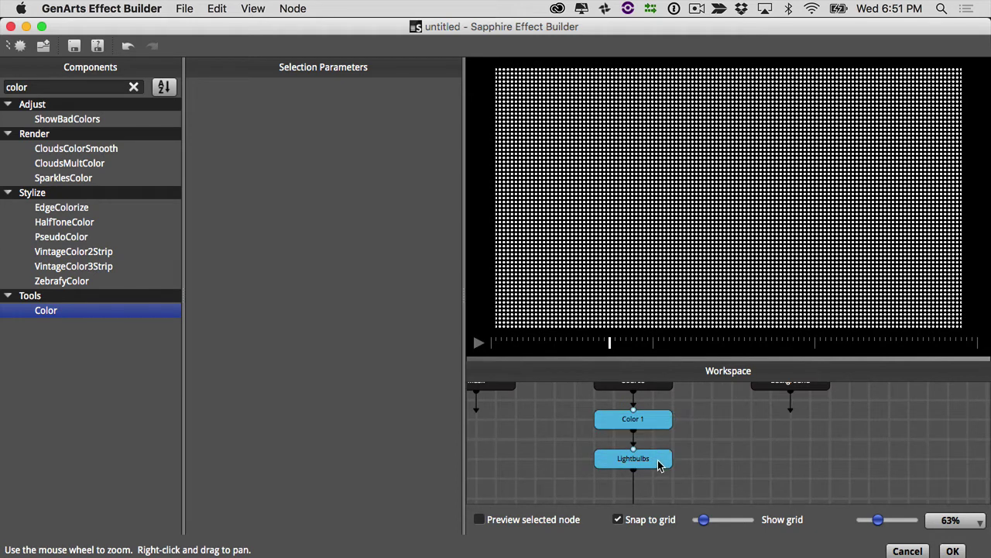
pyautogui.moveTo(664, 463); pyautogui.dragTo(598, 478)
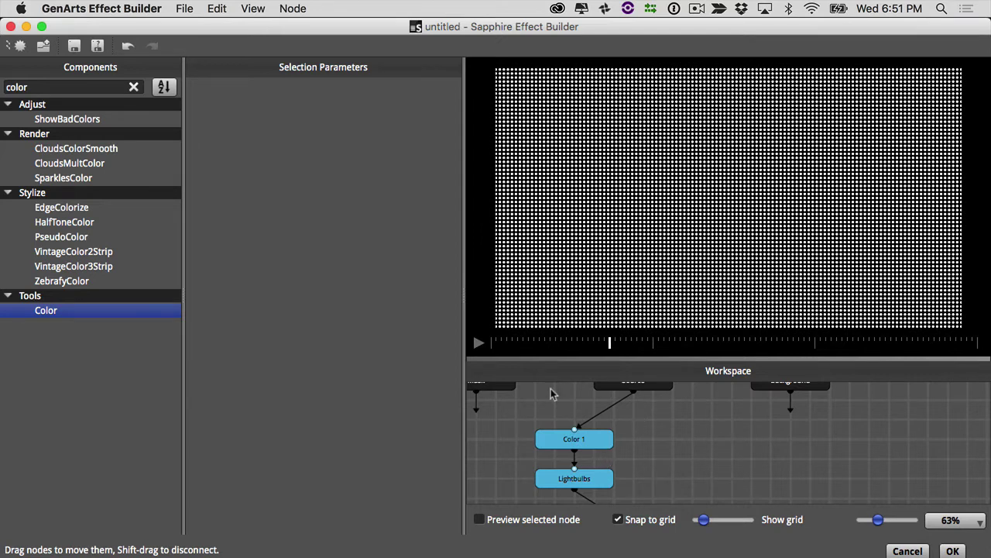
pyautogui.click(134, 87)
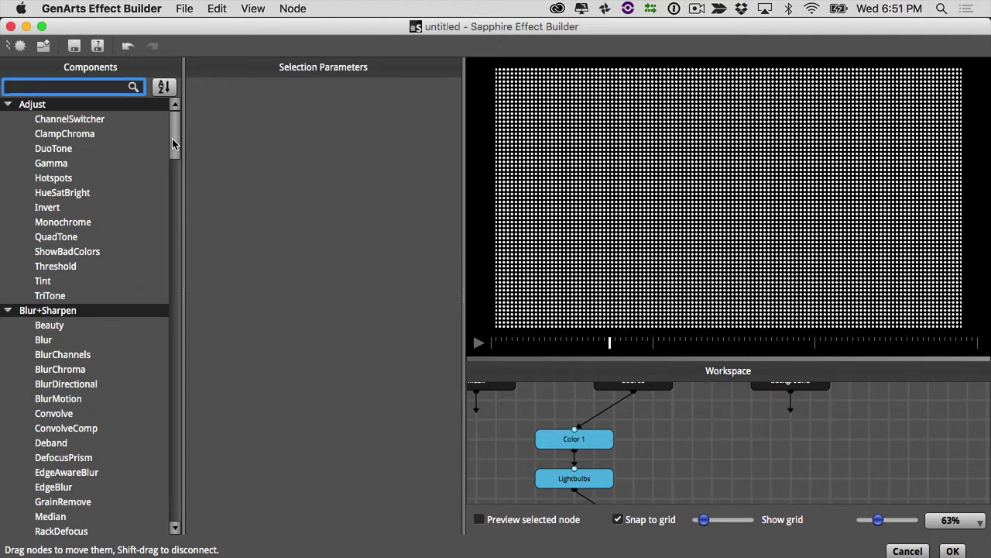
pyautogui.moveTo(177, 133); pyautogui.dragTo(175, 291)
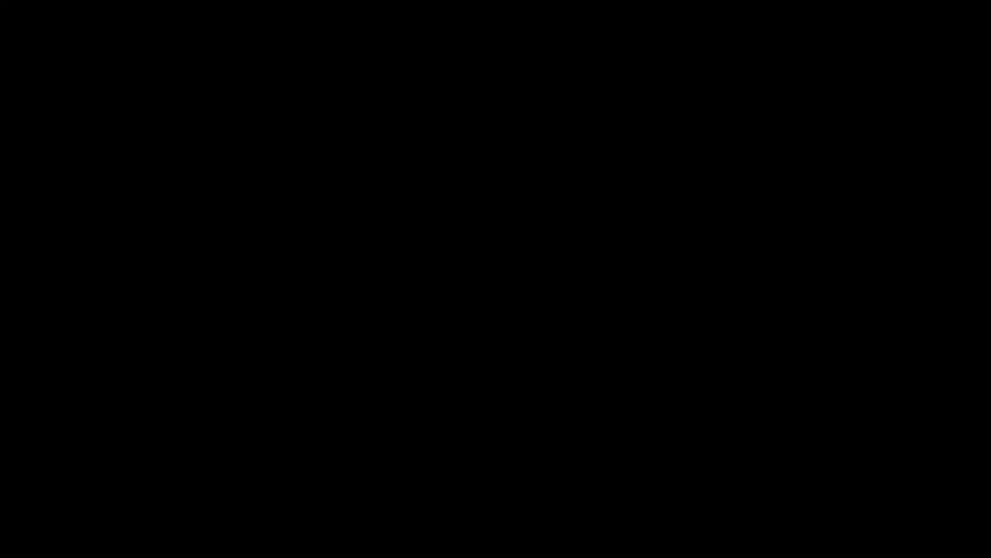
pyautogui.moveTo(52, 148); pyautogui.dragTo(732, 438)
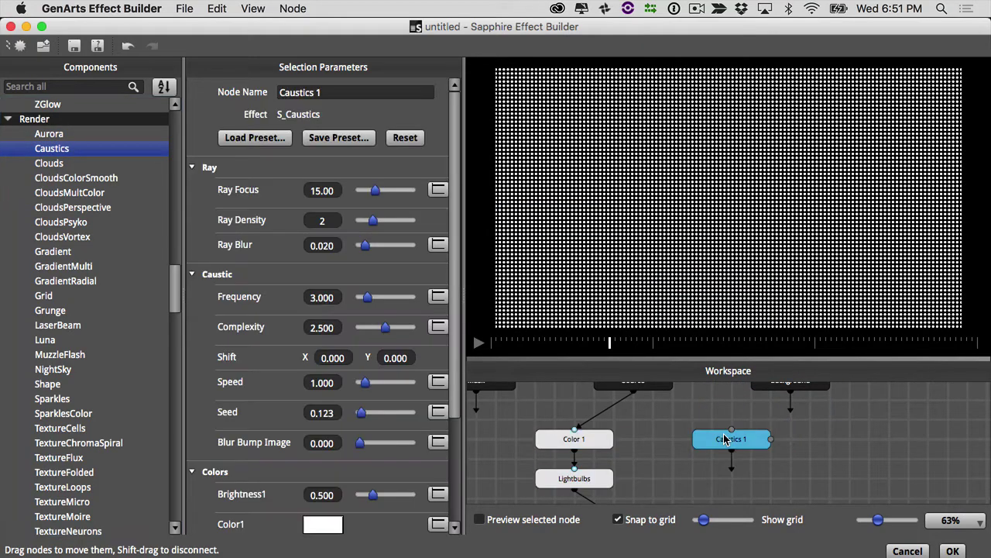
# Preview the selected Caustics 1 node alone and play back its animation
pyautogui.click(479, 520)
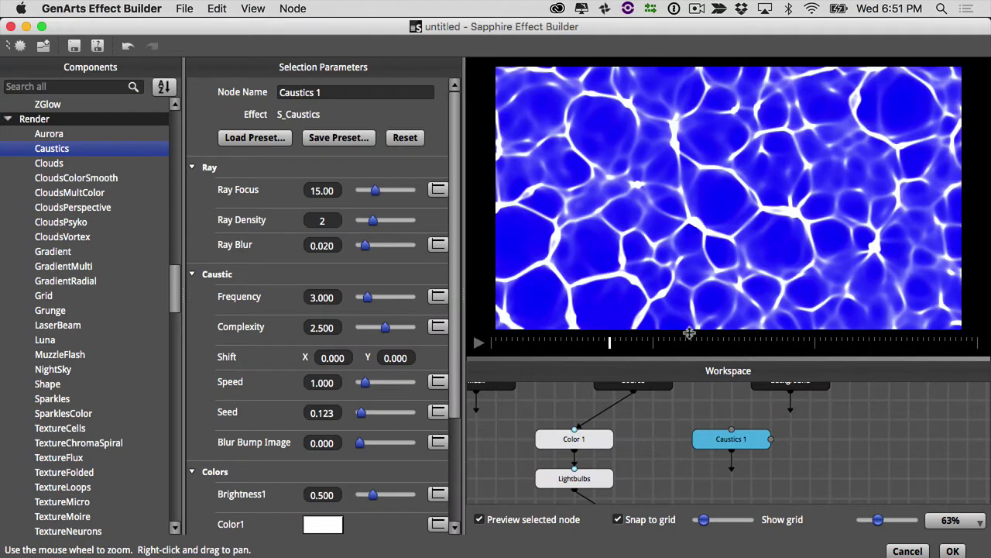
pyautogui.click(480, 341)
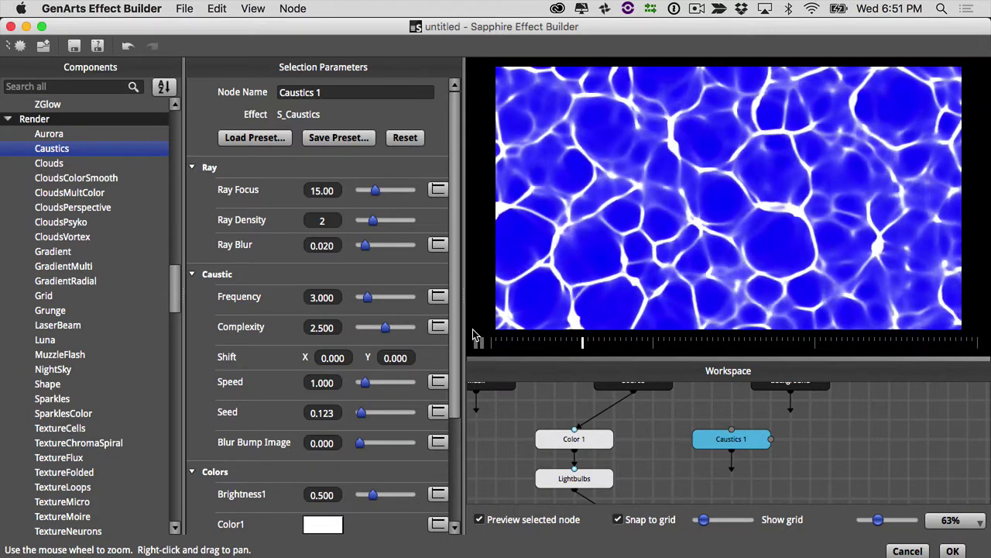
pyautogui.click(477, 341)
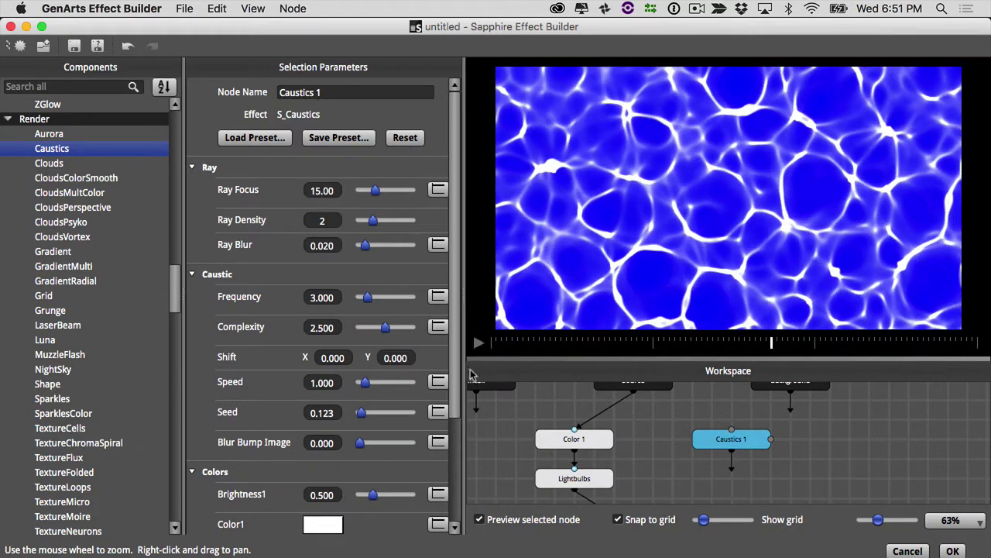
# Move Caustics 1 farther right, add an unconnected LightLeak node between it and Color 1, and play back the light leak
pyautogui.moveTo(738, 443); pyautogui.dragTo(876, 444)
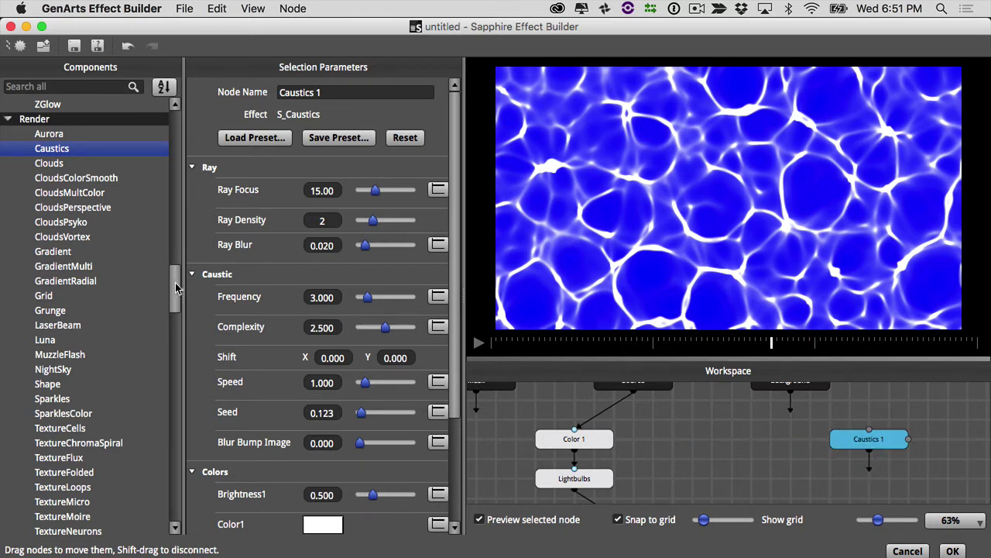
pyautogui.moveTo(173, 294); pyautogui.dragTo(182, 236)
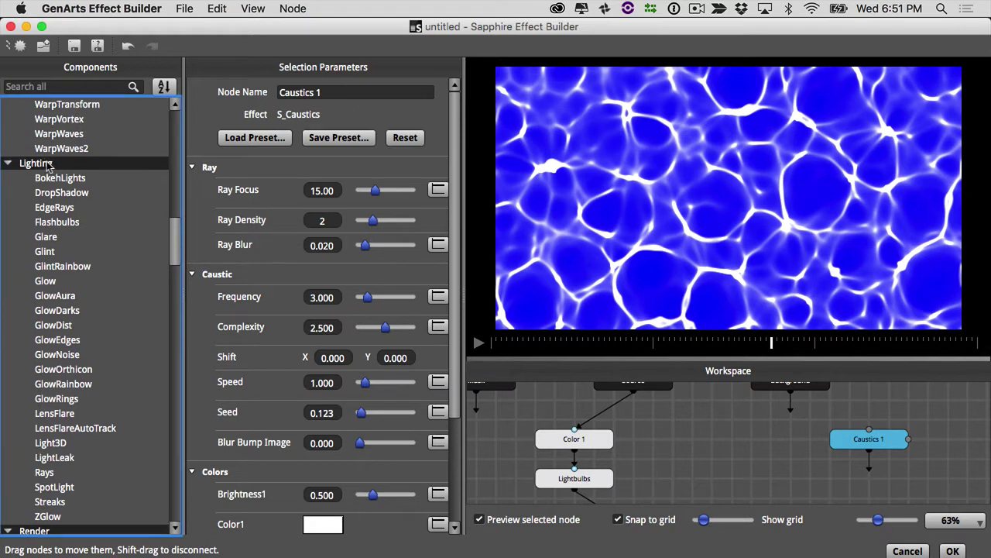
pyautogui.moveTo(55, 457); pyautogui.dragTo(728, 429)
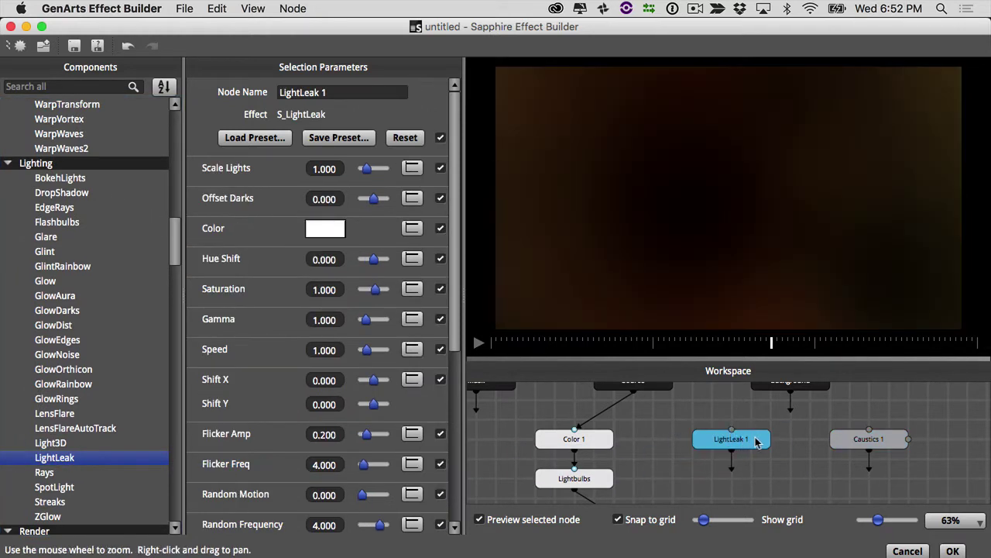
pyautogui.click(478, 341)
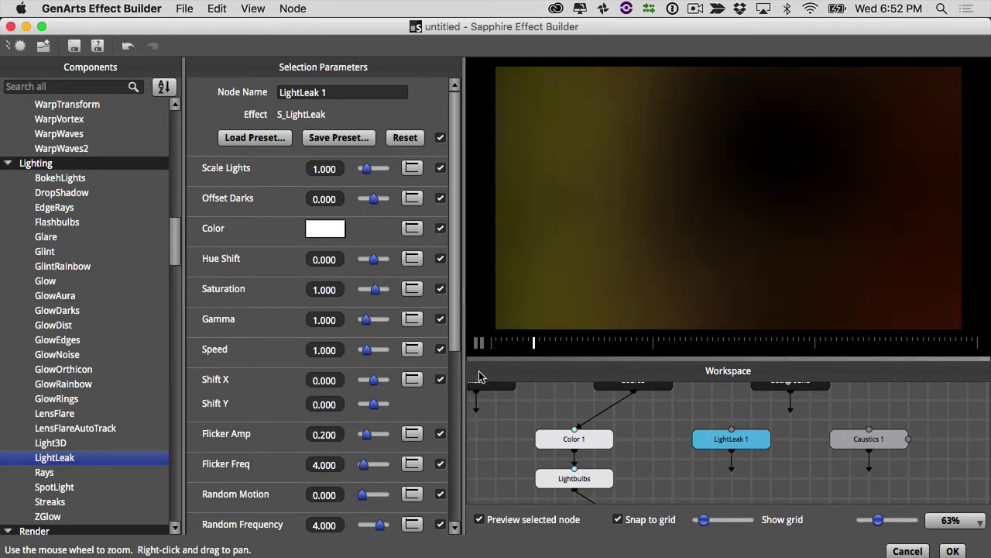
pyautogui.click(477, 341)
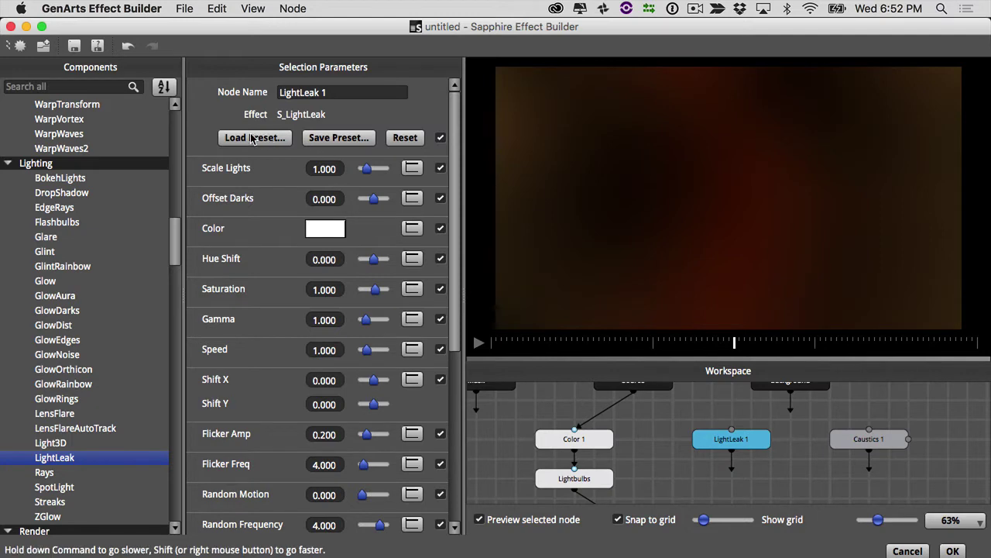
# Load the Rainbow Blobs preset into the LightLeak 1 node and play back its animation
pyautogui.click(228, 155)
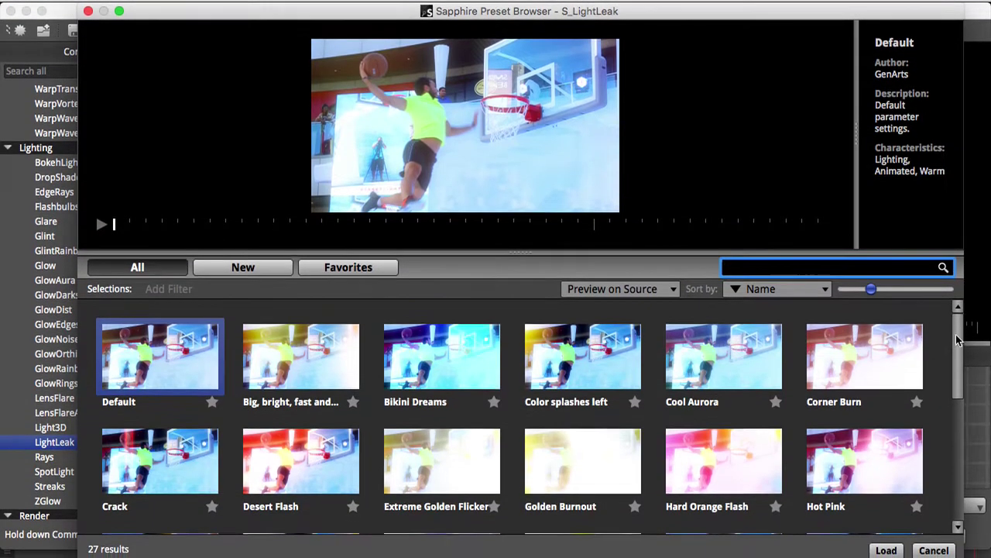
pyautogui.moveTo(958, 339); pyautogui.dragTo(820, 470)
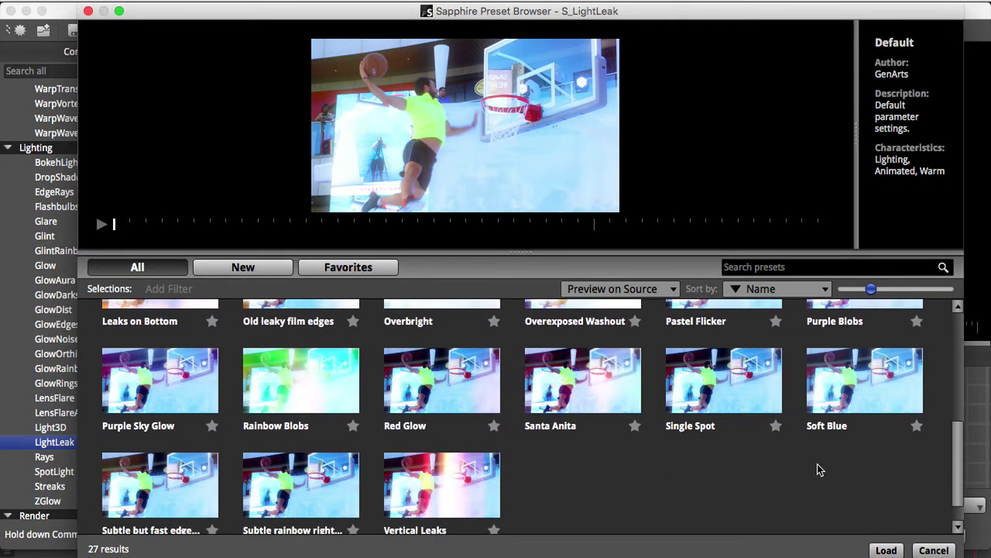
pyautogui.click(312, 370)
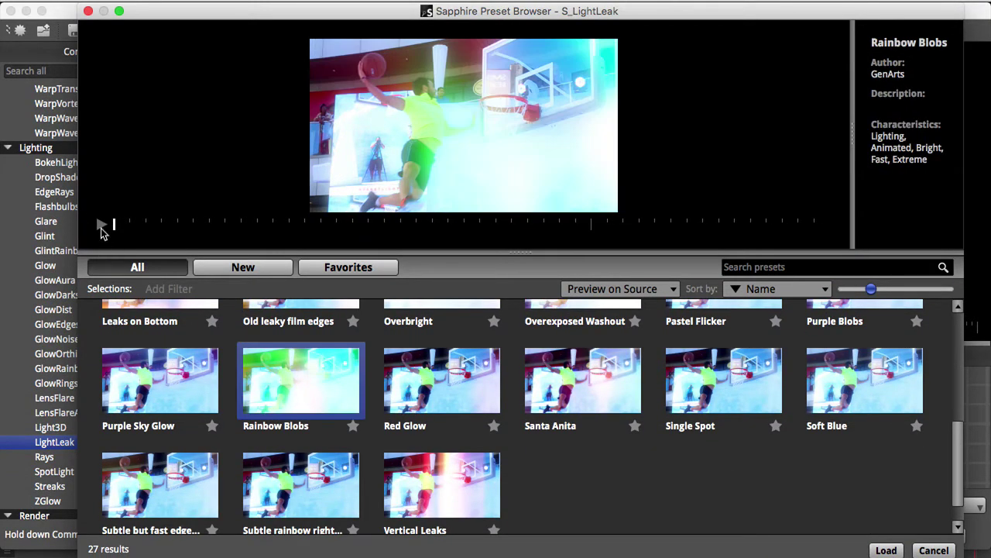
pyautogui.click(101, 226)
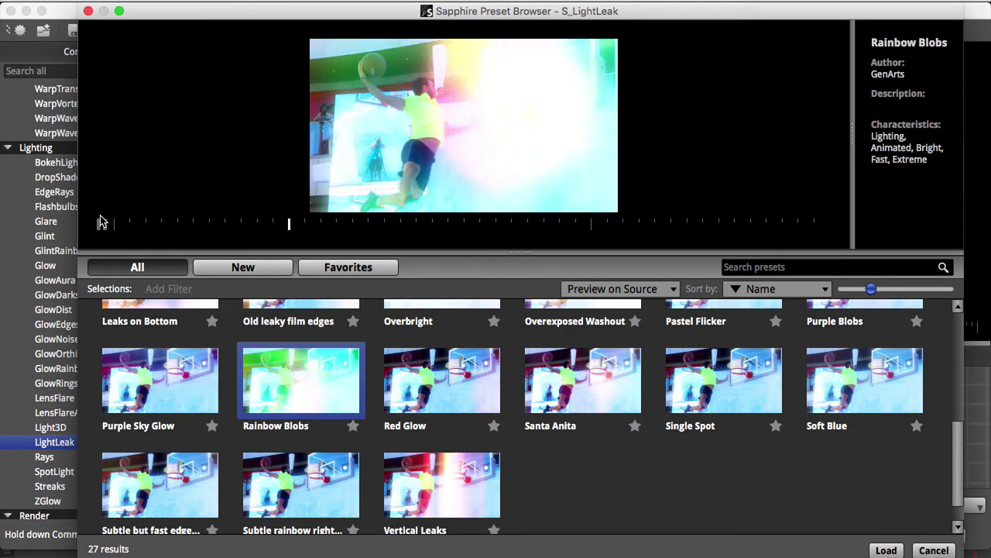
pyautogui.click(102, 224)
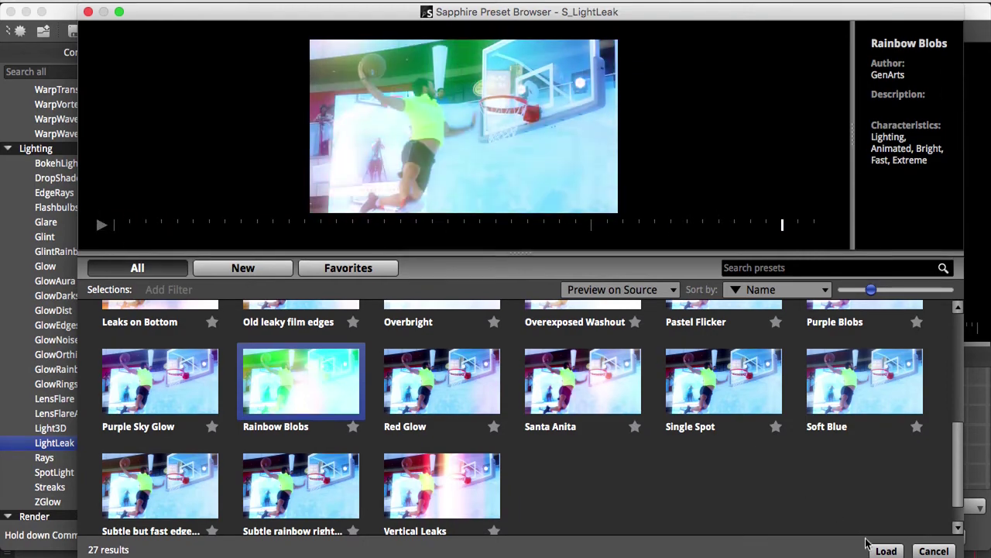
pyautogui.click(883, 550)
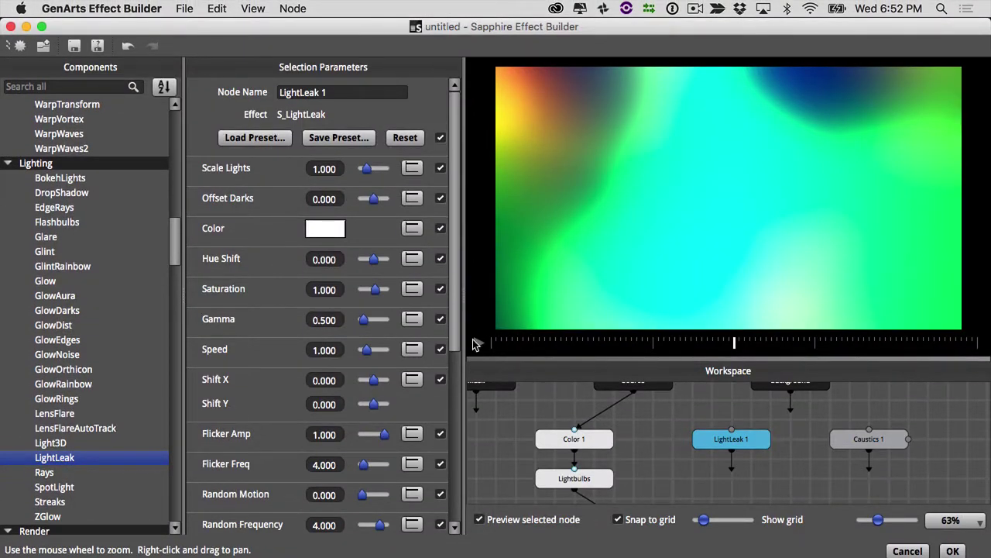
pyautogui.click(475, 343)
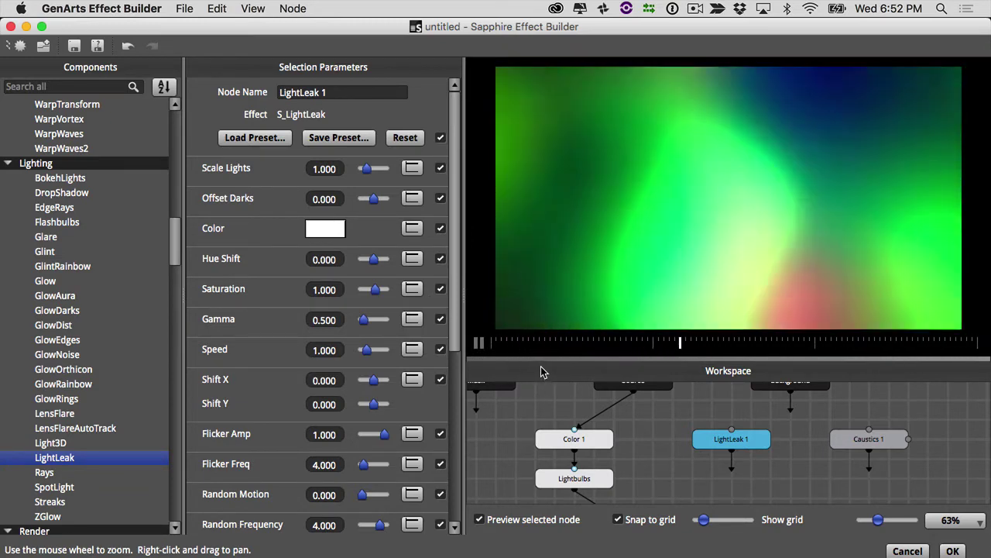
pyautogui.click(478, 343)
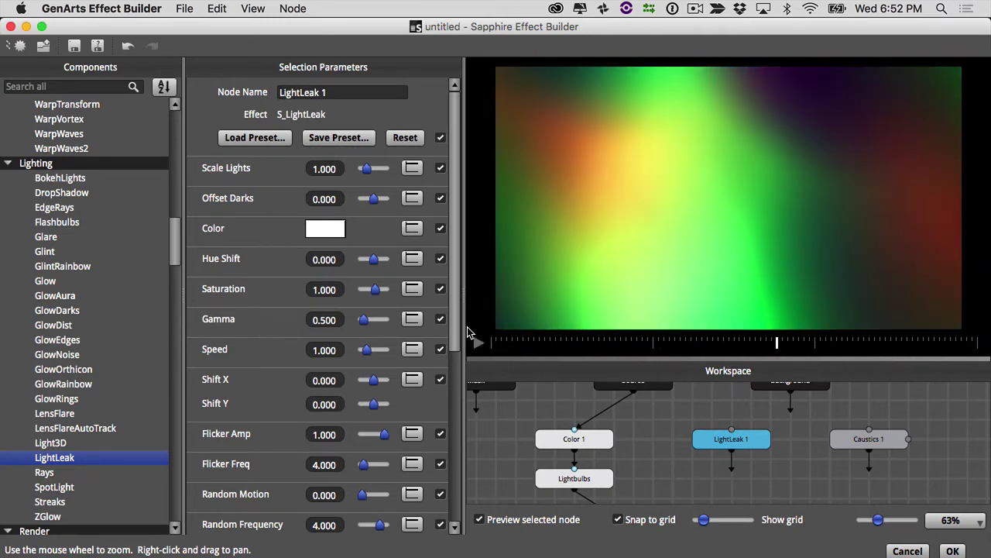
# Find the Layer component and insert it between the Lightbulbs and Result nodes, with Lightbulbs feeding its foreground input
pyautogui.click(640, 455)
pyautogui.moveTo(653, 434); pyautogui.dragTo(697, 401)
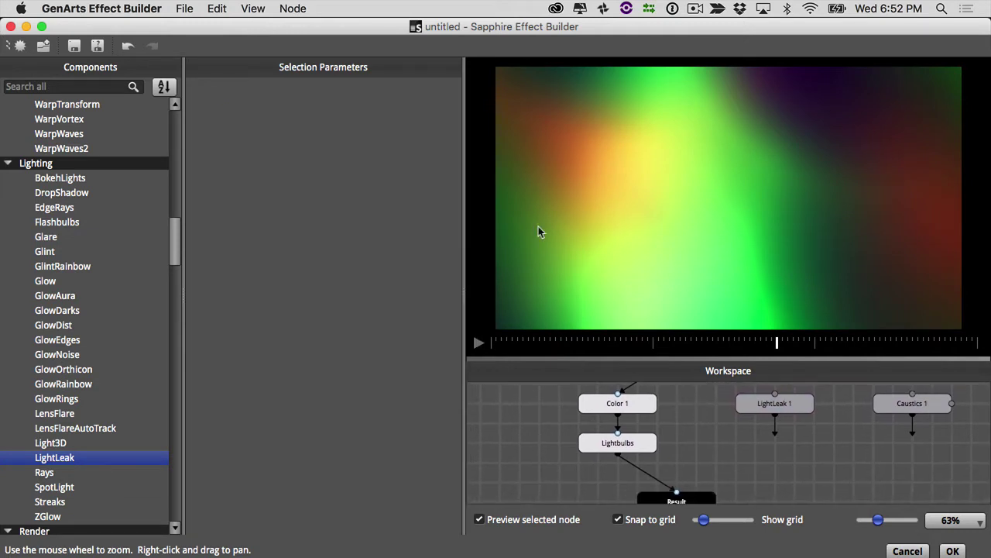
pyautogui.click(68, 85)
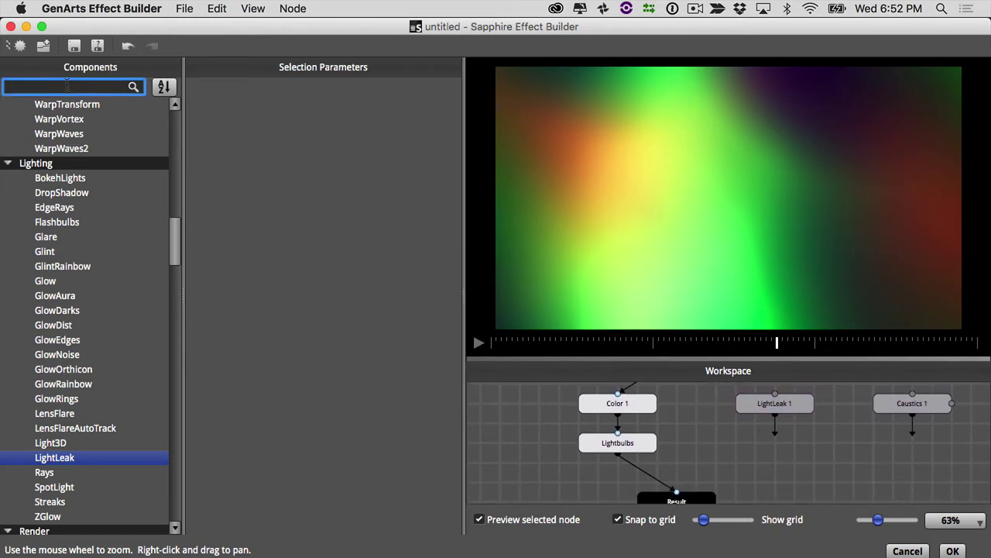
pyautogui.write('layer')
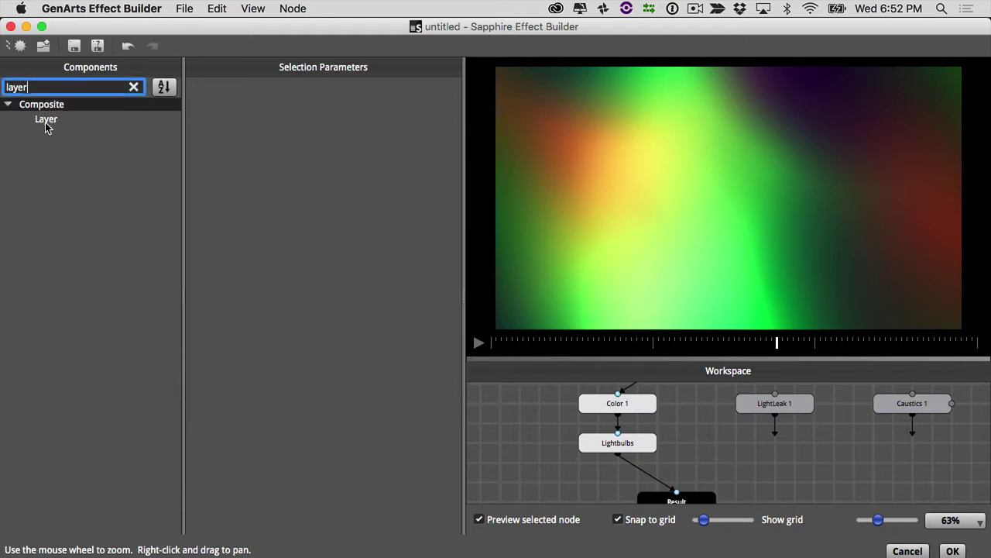
pyautogui.moveTo(45, 126); pyautogui.dragTo(637, 454)
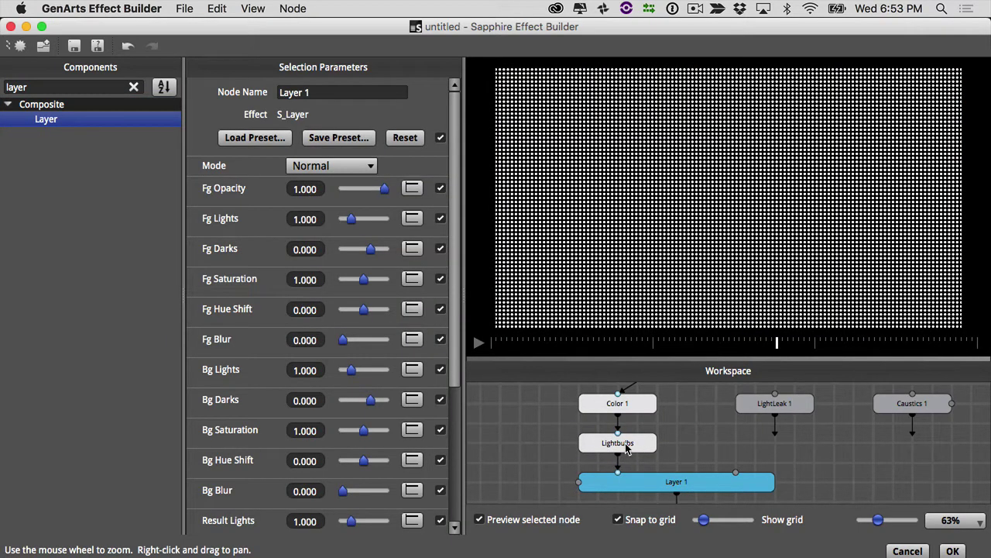
# Connect the LightLeak 1 output to Layer 1's free second top input and show the final result instead of the selected node
pyautogui.click(627, 447)
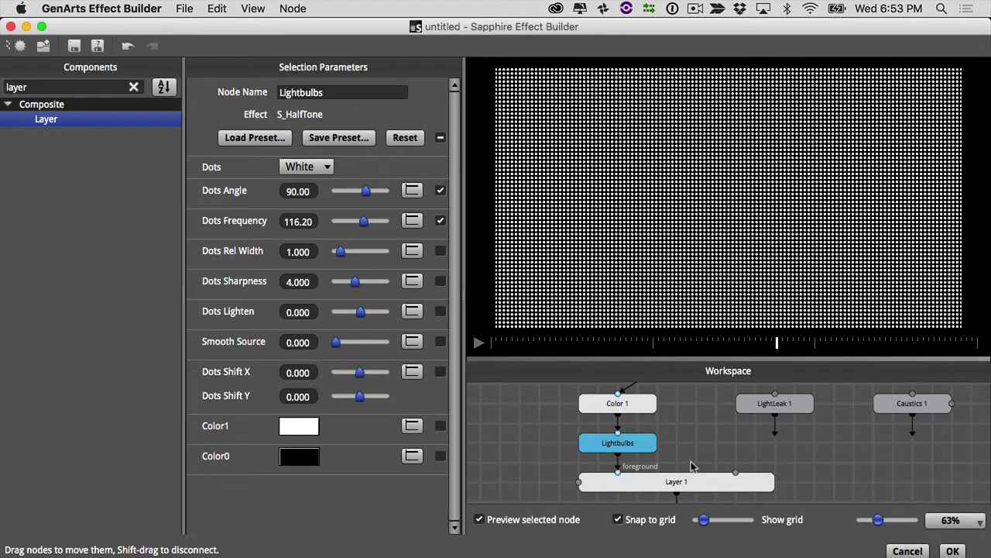
pyautogui.click(772, 409)
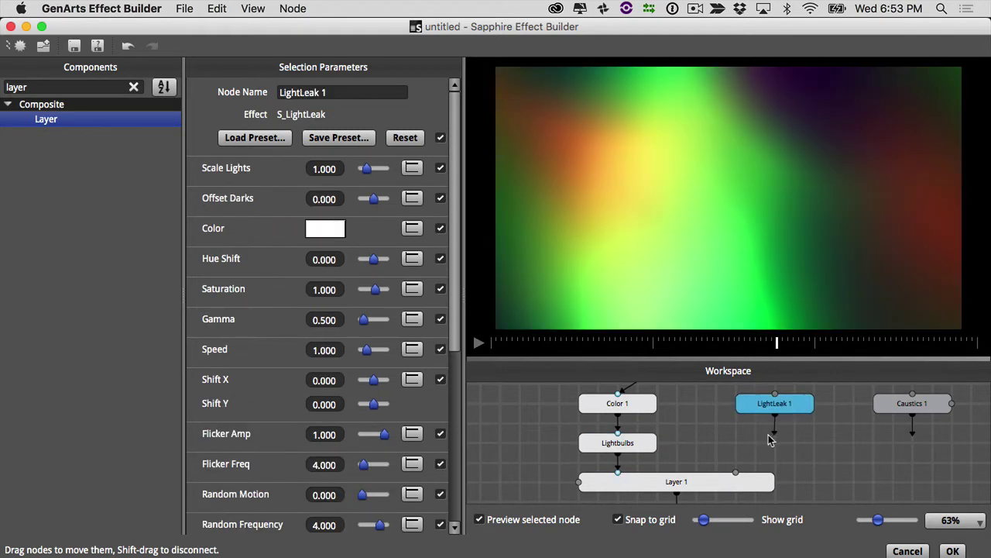
pyautogui.moveTo(772, 435); pyautogui.dragTo(681, 469)
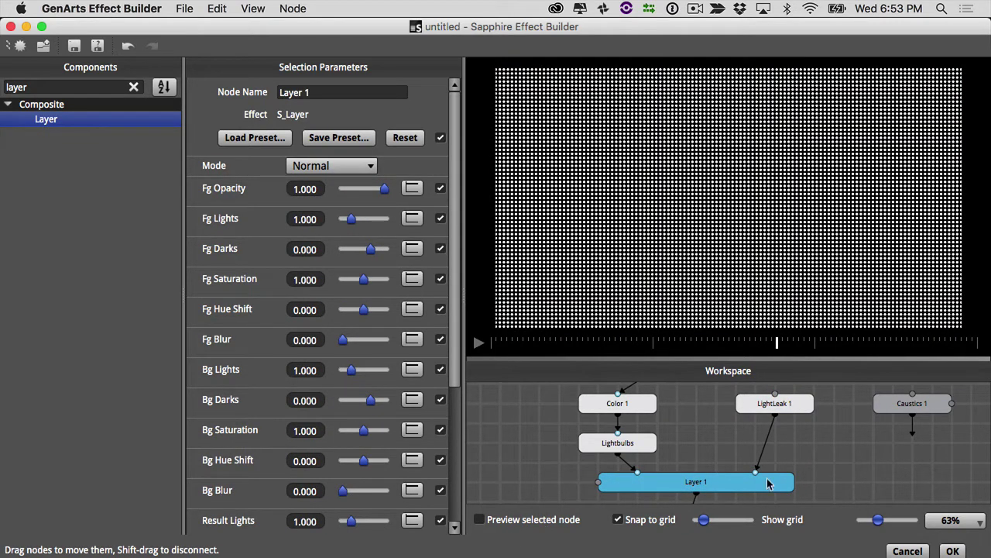
pyautogui.moveTo(813, 464); pyautogui.dragTo(803, 427)
# Play back the composite with the Layer 1 node in Normal mode
pyautogui.click(688, 447)
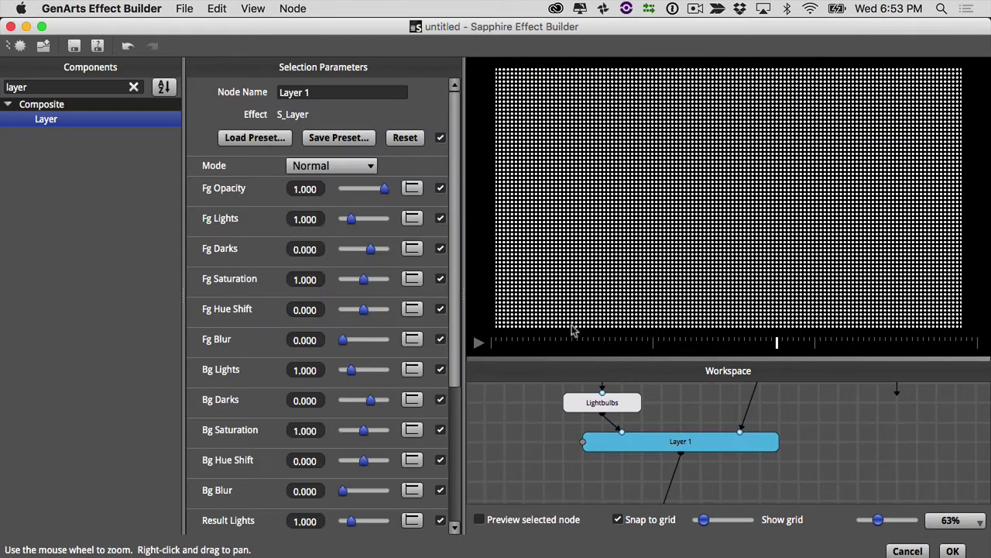
pyautogui.click(572, 341)
pyautogui.click(479, 343)
pyautogui.click(479, 343)
# Enable Swap Inputs on the Layer 1 node and play back the swapped composite
pyautogui.moveTo(459, 302); pyautogui.dragTo(455, 443)
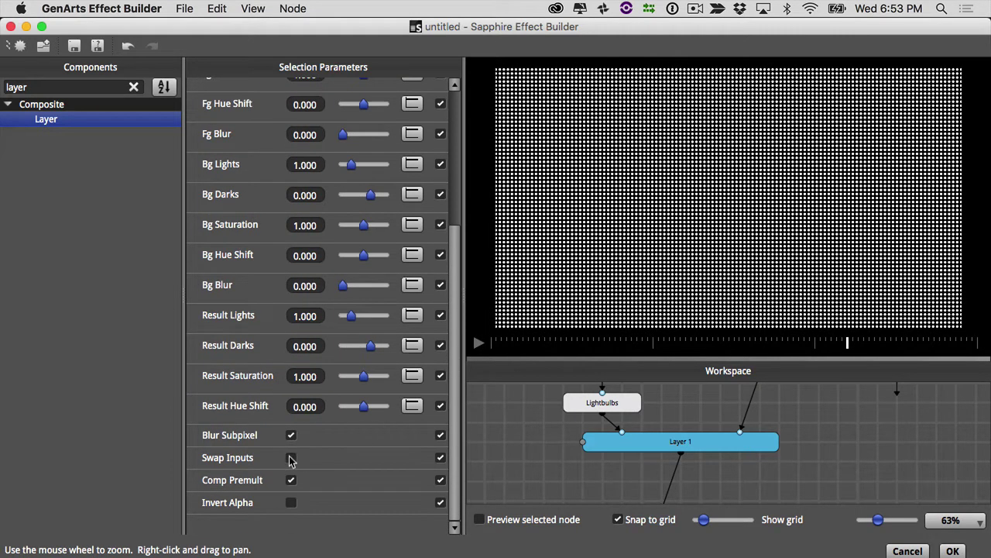
pyautogui.click(291, 458)
pyautogui.click(477, 344)
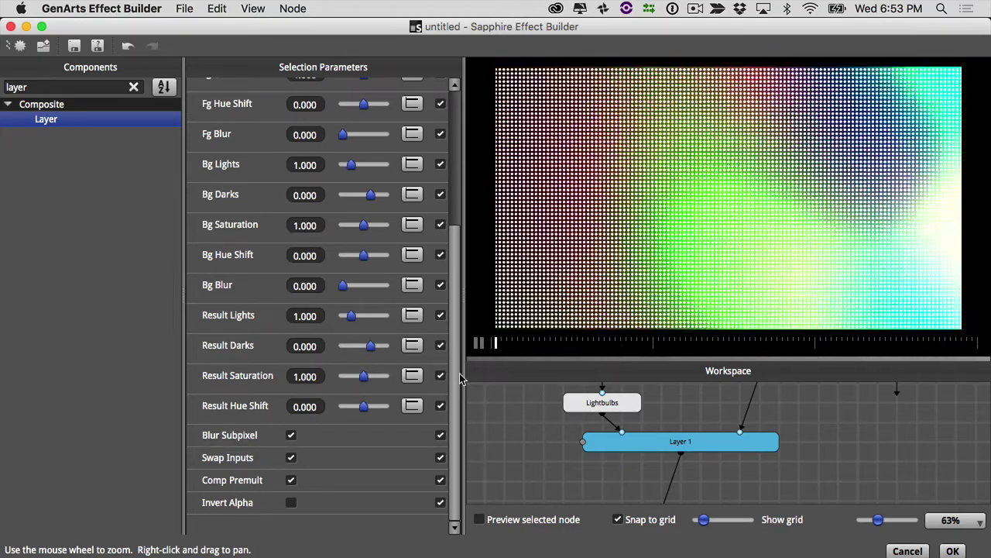
pyautogui.moveTo(459, 384); pyautogui.dragTo(456, 229)
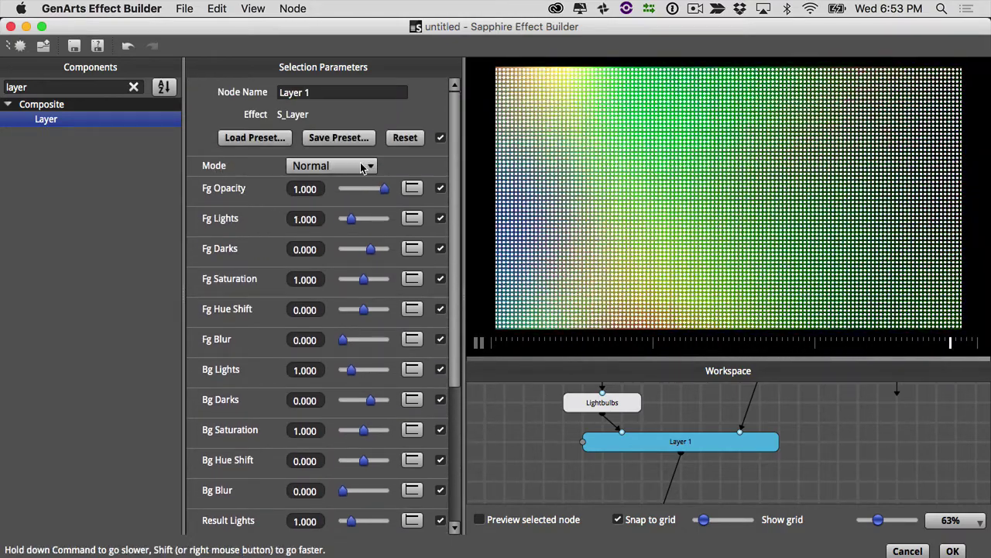
pyautogui.click(478, 342)
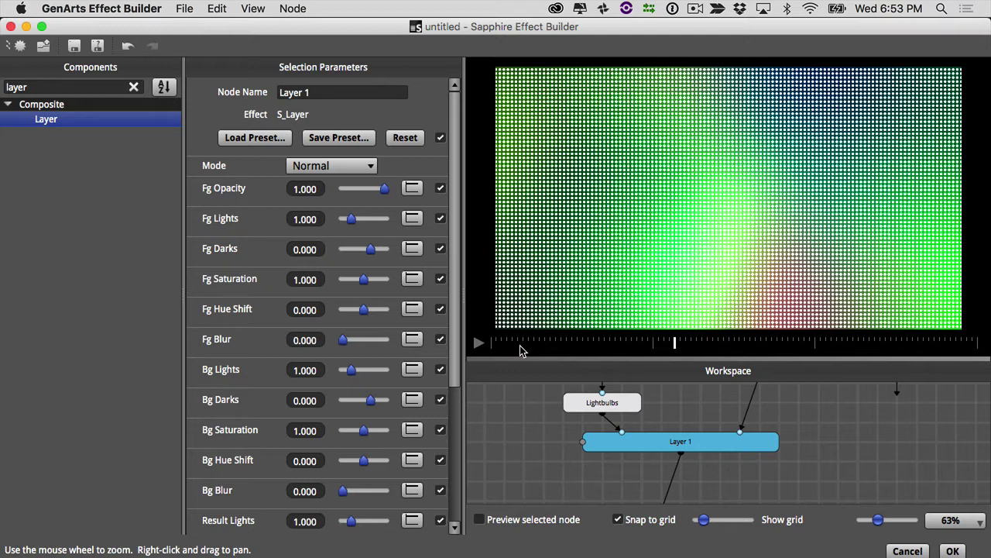
# Set the Layer 1 node's Mode to Multiply and play back the result
pyautogui.click(341, 166)
pyautogui.click(343, 193)
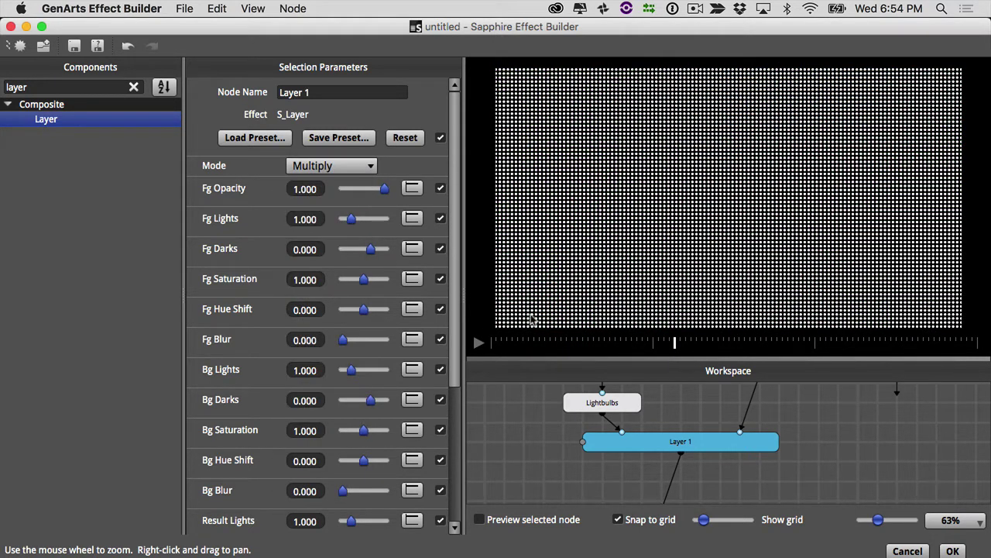
pyautogui.click(479, 344)
pyautogui.click(479, 345)
# Disable Swap Inputs on the Layer 1 node and check the multiplied lightbulb colors over the clip
pyautogui.moveTo(456, 238); pyautogui.dragTo(457, 403)
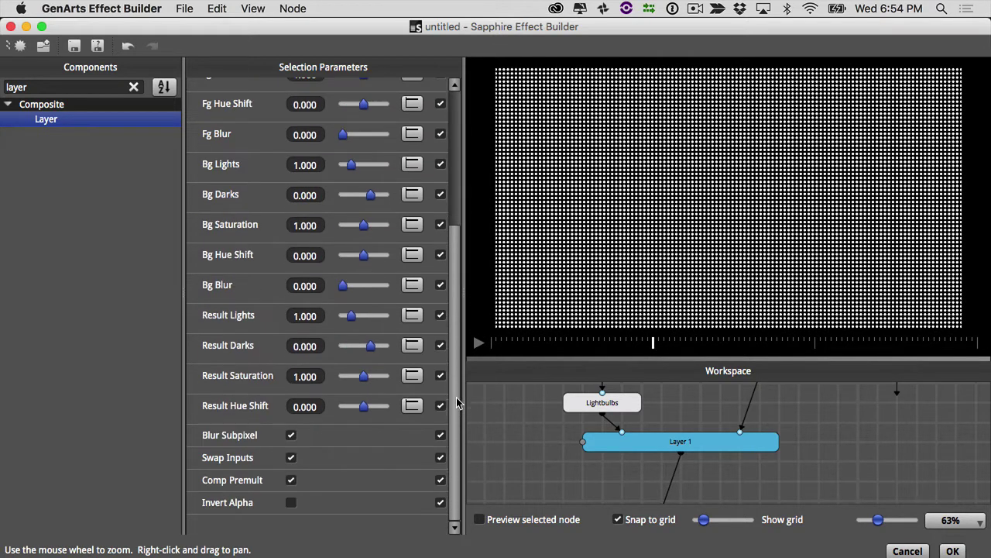
pyautogui.click(291, 458)
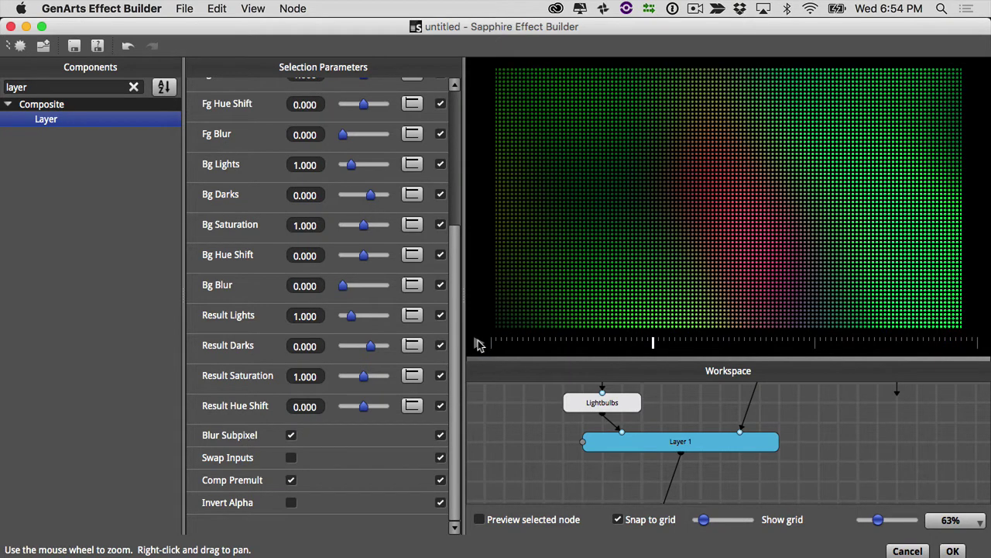
pyautogui.click(478, 344)
pyautogui.click(479, 344)
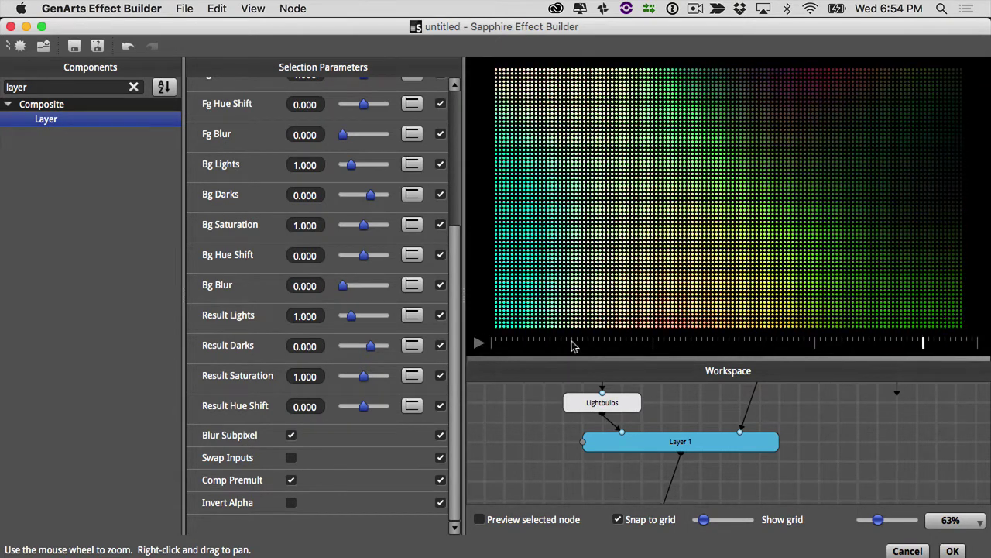
pyautogui.moveTo(714, 344)
pyautogui.mouseDown()
pyautogui.moveTo(635, 340)
pyautogui.moveTo(720, 341)
pyautogui.moveTo(702, 341)
pyautogui.mouseUp()
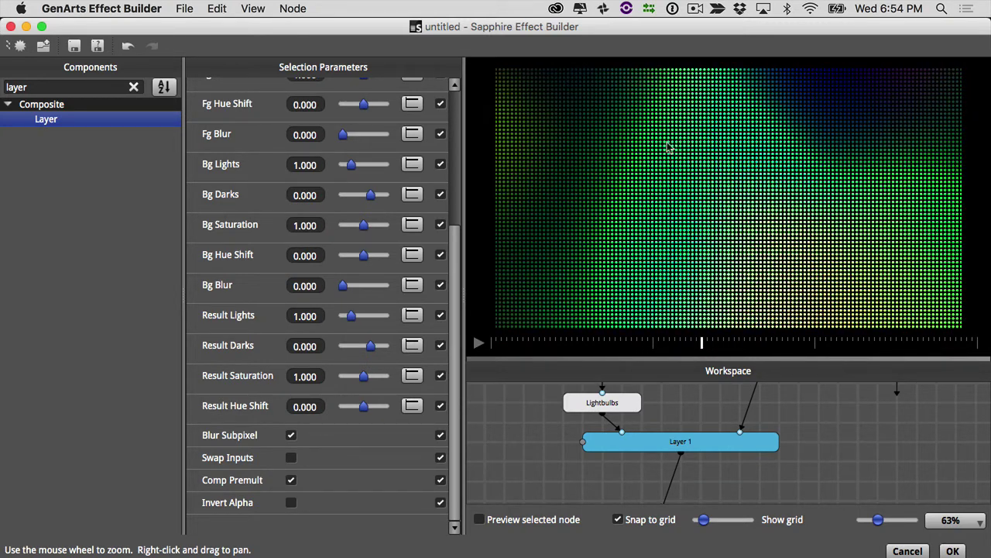
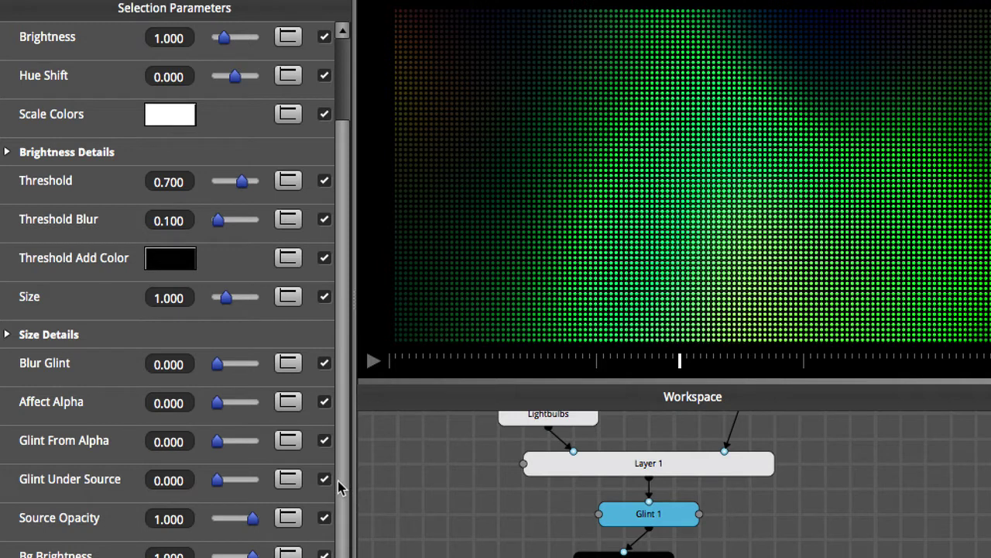
# In the Glint 1 node's Size Details, set Size Y, Size Diag1 and Size Diag2 to 0
pyautogui.click(6, 335)
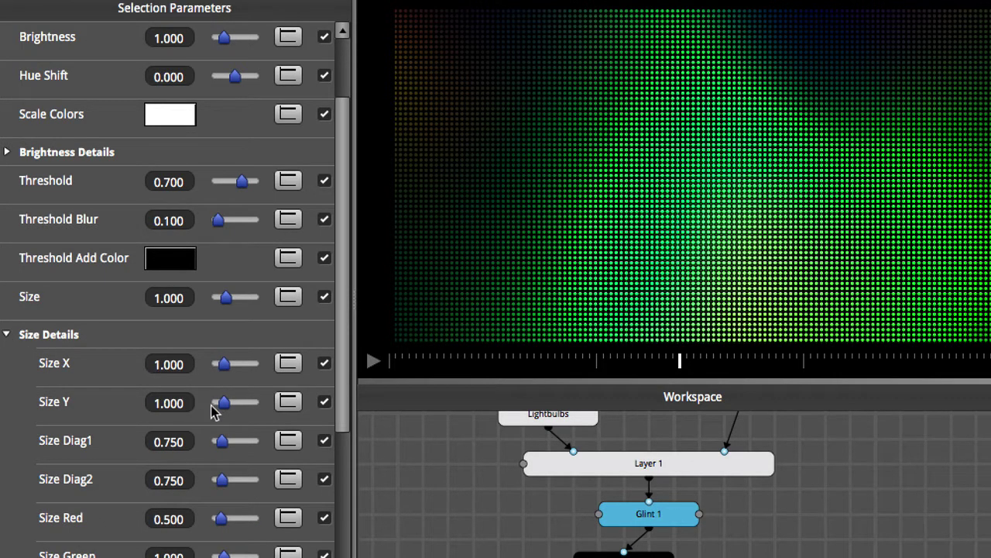
pyautogui.moveTo(223, 404); pyautogui.dragTo(205, 409)
pyautogui.moveTo(221, 442); pyautogui.dragTo(206, 448)
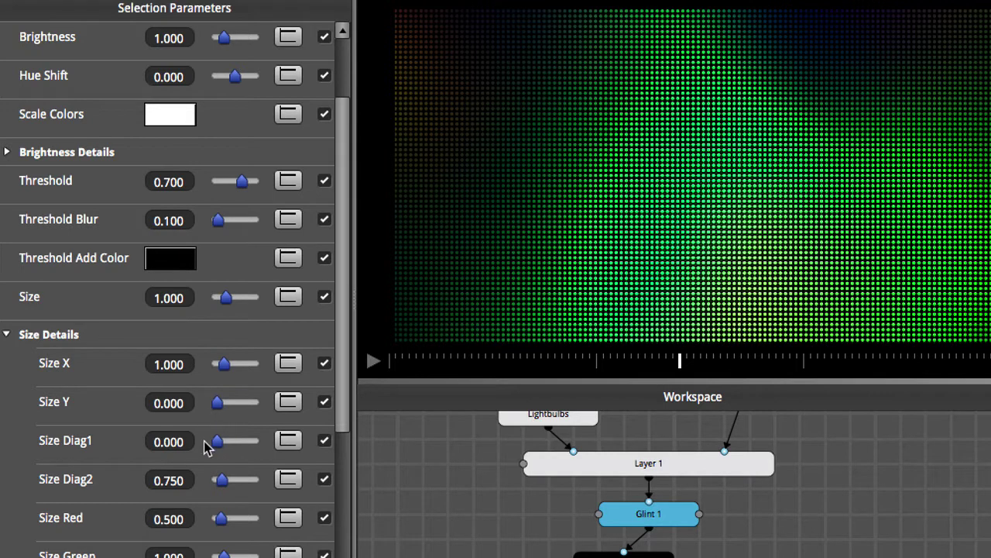
pyautogui.moveTo(222, 482); pyautogui.dragTo(194, 484)
# Lower the Glint 1 node's Threshold to 0.385 and play back the clip to check the glints
pyautogui.moveTo(341, 354); pyautogui.dragTo(347, 281)
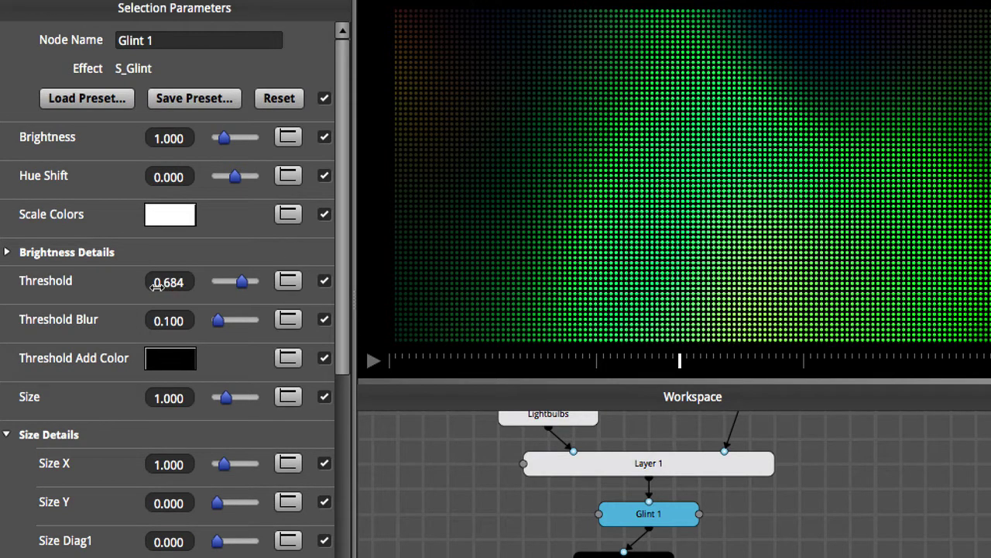
pyautogui.moveTo(157, 285); pyautogui.dragTo(19, 302)
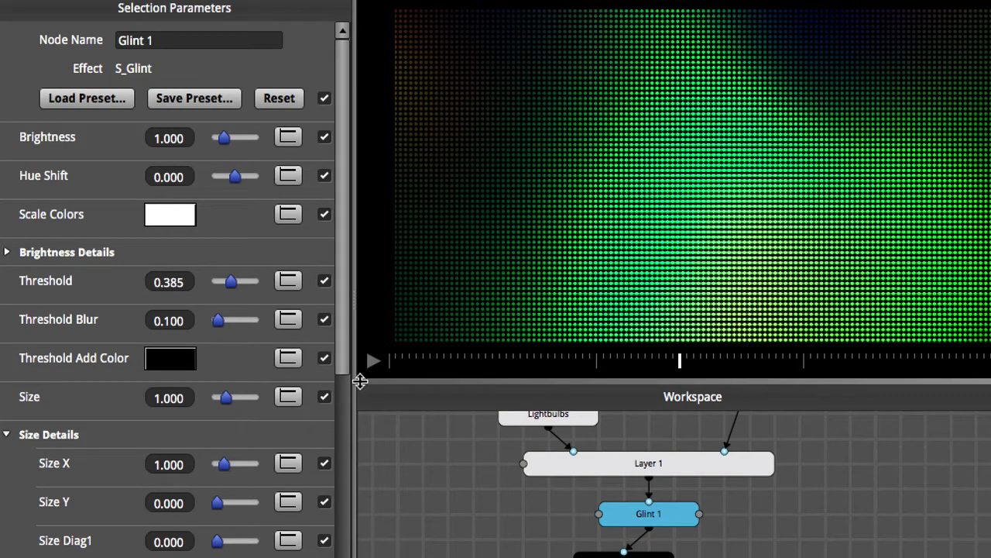
pyautogui.click(371, 361)
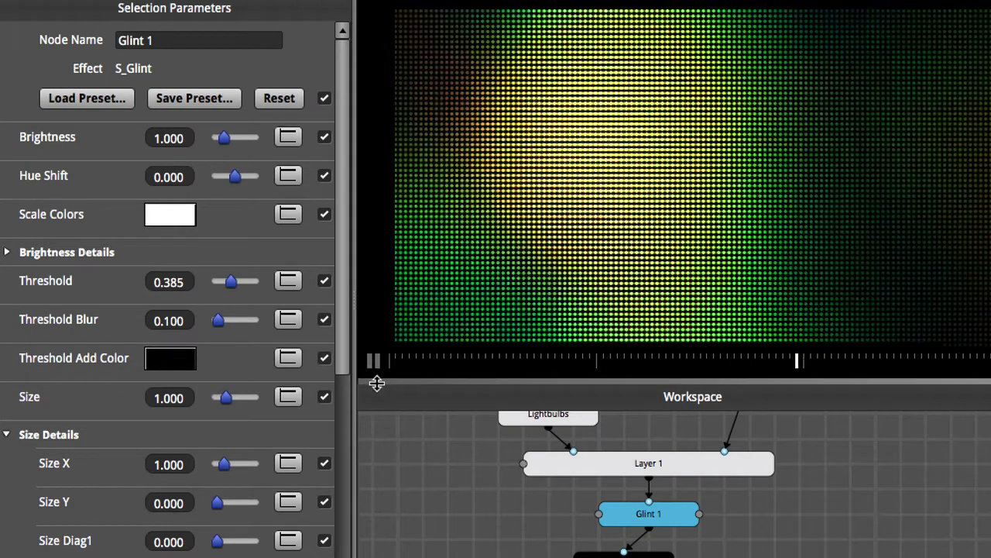
pyautogui.press('space')
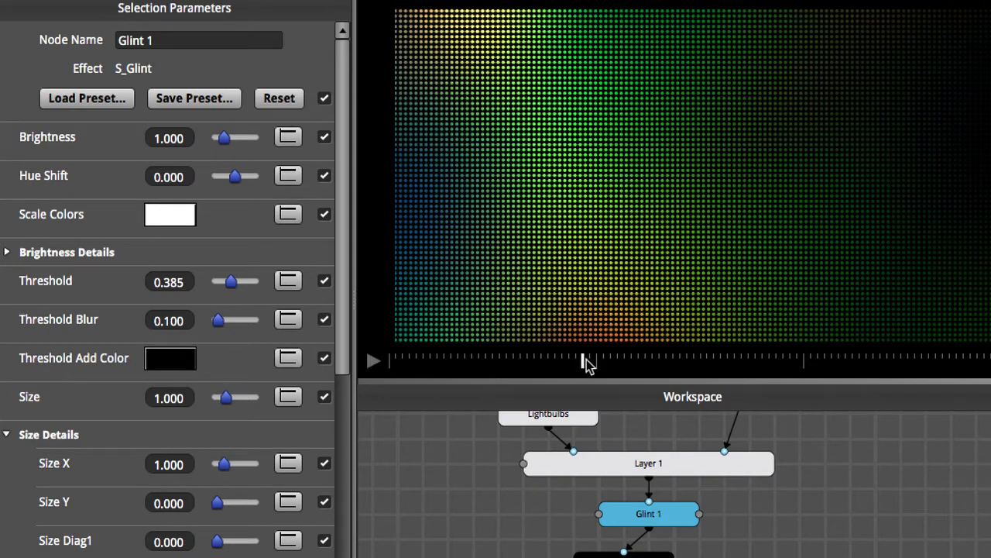
pyautogui.moveTo(587, 361); pyautogui.dragTo(658, 360)
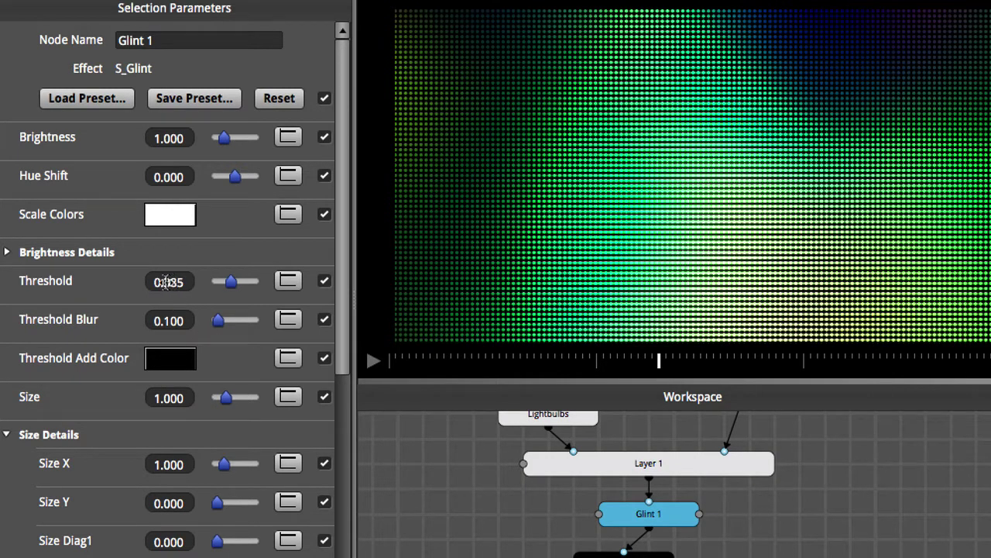
# Set the Glint 1 node's Threshold to 0.478 and Brightness to 1.500, and play back the result
pyautogui.moveTo(178, 284); pyautogui.dragTo(253, 285)
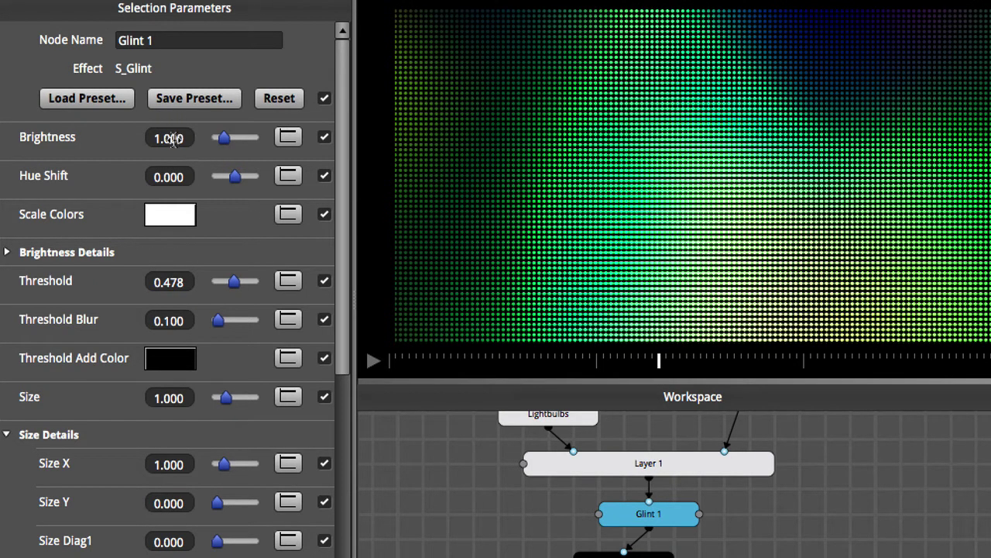
pyautogui.moveTo(180, 138); pyautogui.dragTo(338, 139)
pyautogui.moveTo(229, 138)
pyautogui.mouseDown()
pyautogui.moveTo(256, 139)
pyautogui.moveTo(232, 153)
pyautogui.mouseUp()
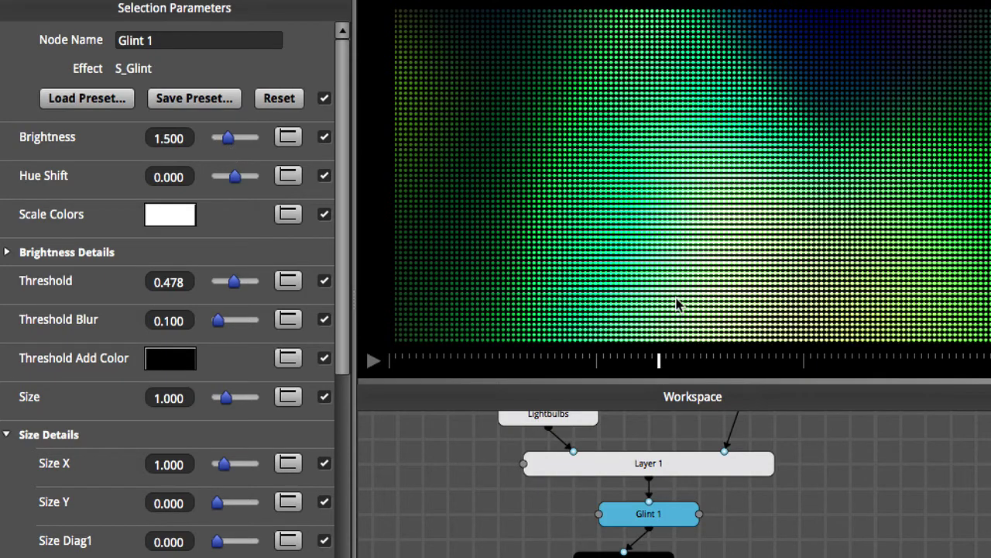
pyautogui.click(371, 363)
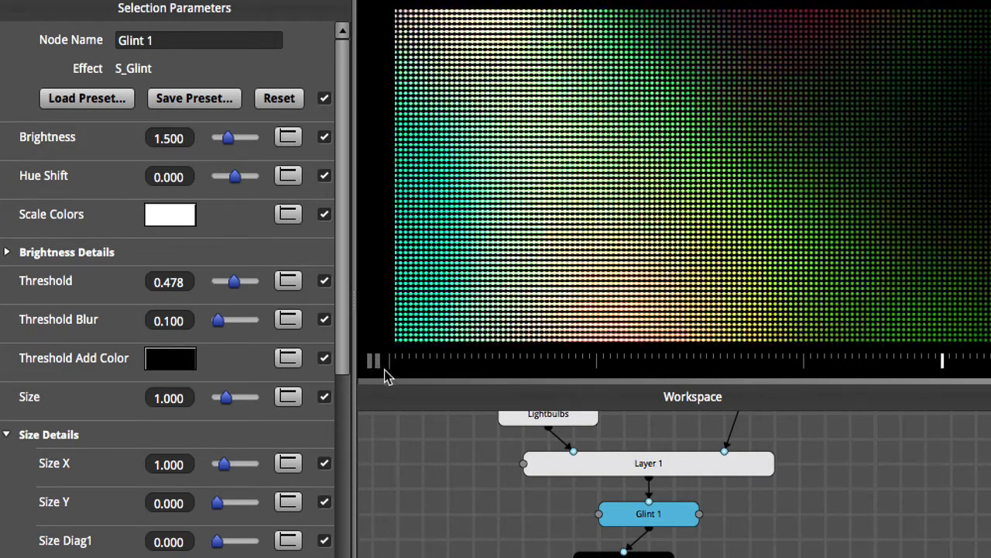
pyautogui.click(598, 358)
pyautogui.moveTo(598, 359); pyautogui.dragTo(673, 360)
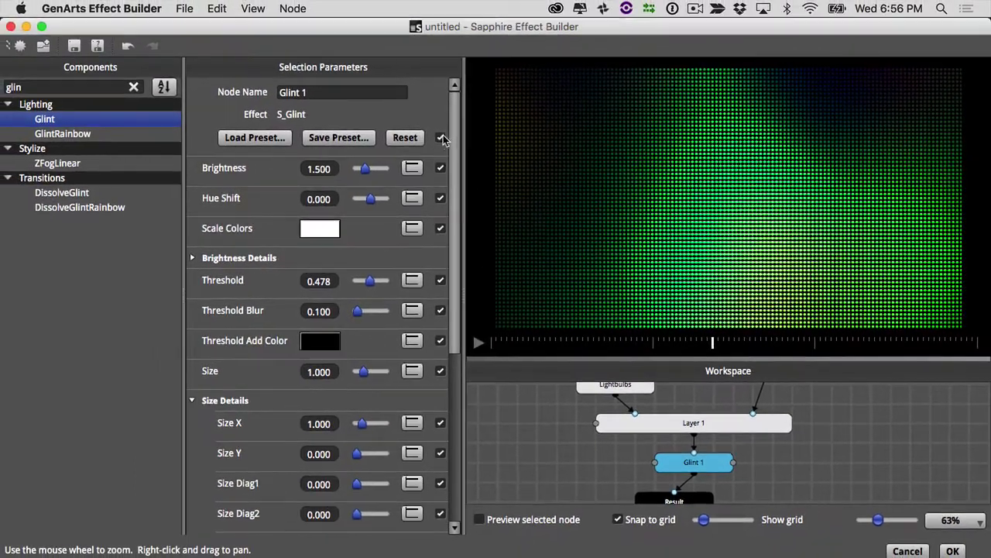
# Expose only Brightness, Hue Shift and Threshold of the Glint 1 node as effect parameters, and scrub through the clip
pyautogui.click(440, 137)
pyautogui.click(440, 167)
pyautogui.click(440, 199)
pyautogui.moveTo(457, 225); pyautogui.dragTo(461, 295)
pyautogui.scroll(-1, 430, 214)
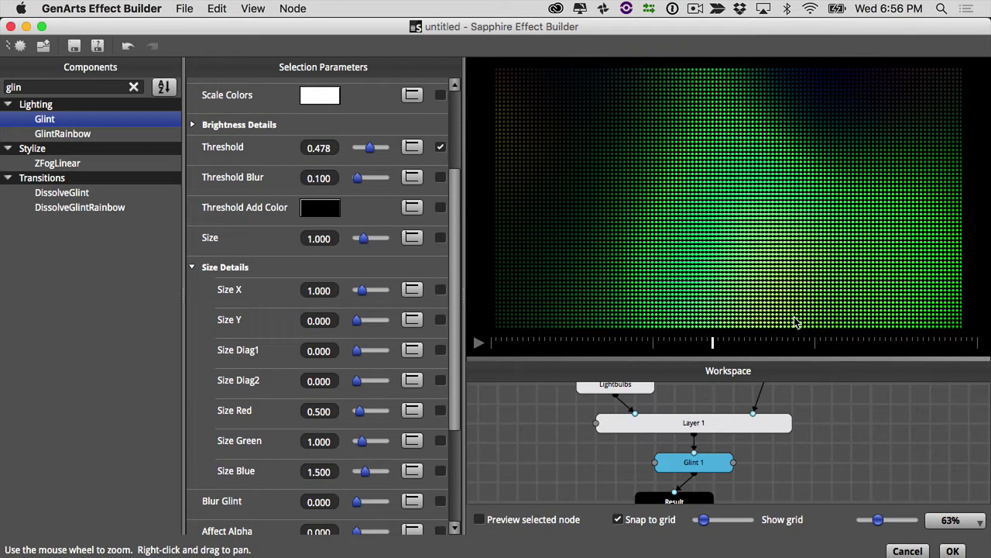
pyautogui.moveTo(643, 339); pyautogui.dragTo(736, 343)
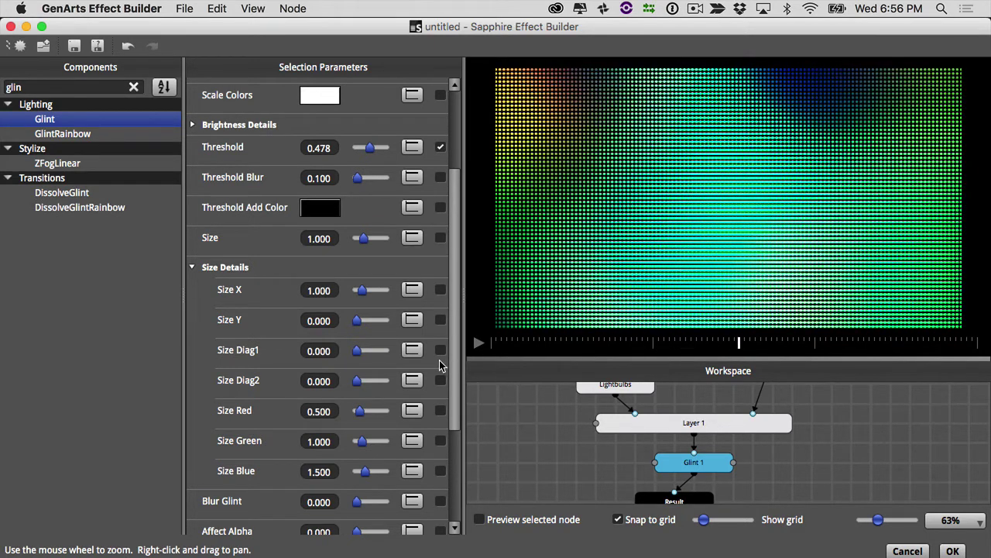
# Rename the Glint 1 node as Bulb Glint
pyautogui.scroll(5, 440, 360)
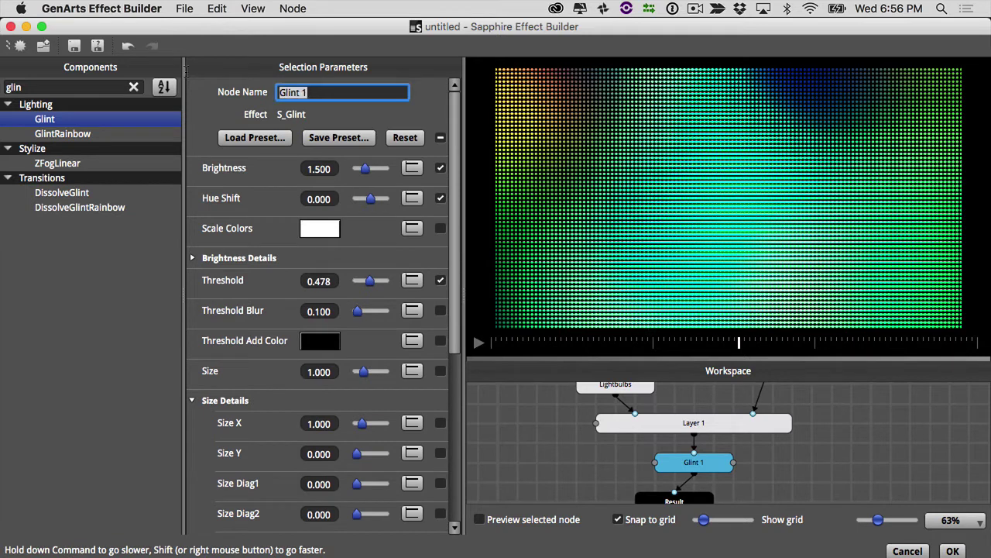
pyautogui.write('Bulb Gl')
pyautogui.press('Return')
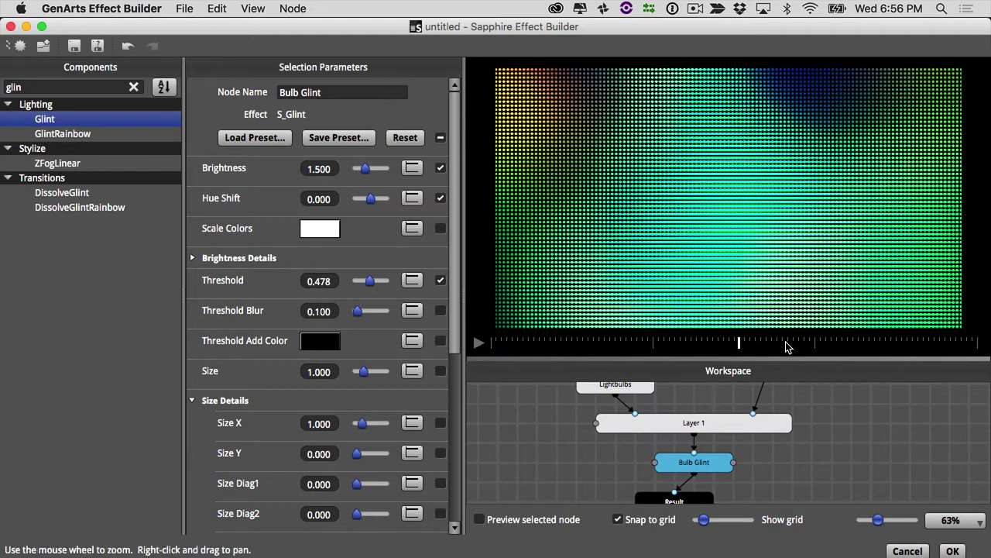
# Move the Result node directly below Bulb Glint, and scrub the timeline to check the glinting bulbs at different frames
pyautogui.moveTo(738, 343); pyautogui.dragTo(536, 338)
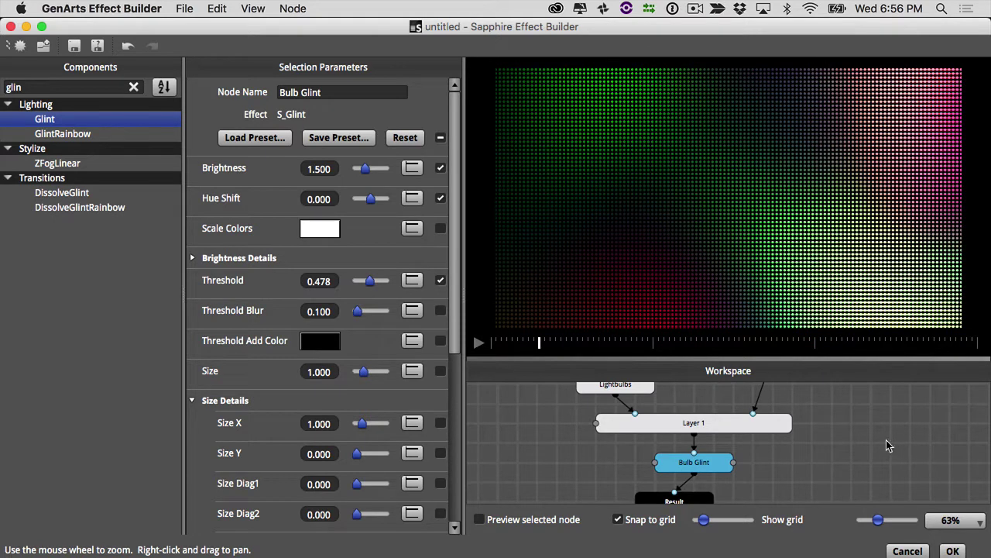
pyautogui.moveTo(889, 445); pyautogui.dragTo(886, 394)
pyautogui.moveTo(691, 443); pyautogui.dragTo(705, 475)
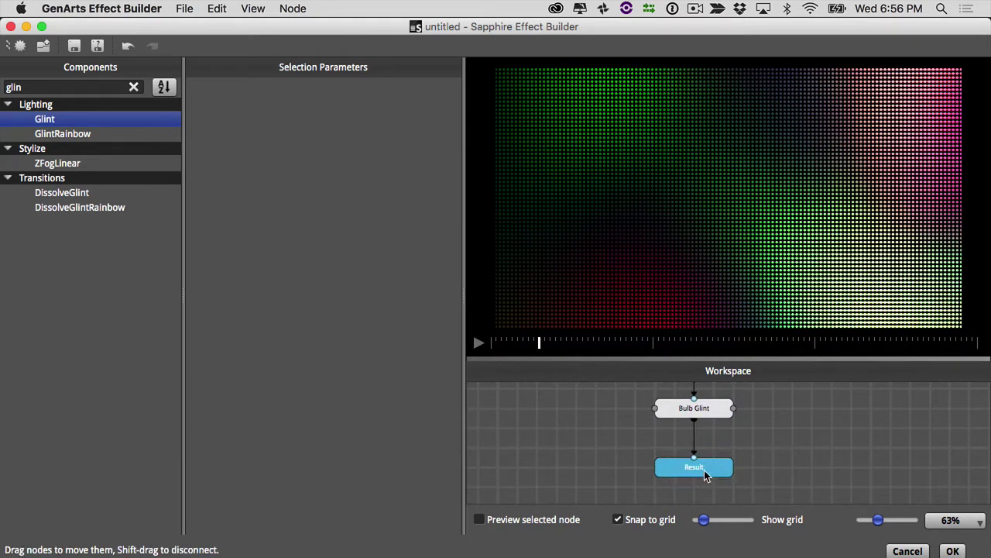
pyautogui.moveTo(624, 342); pyautogui.dragTo(772, 342)
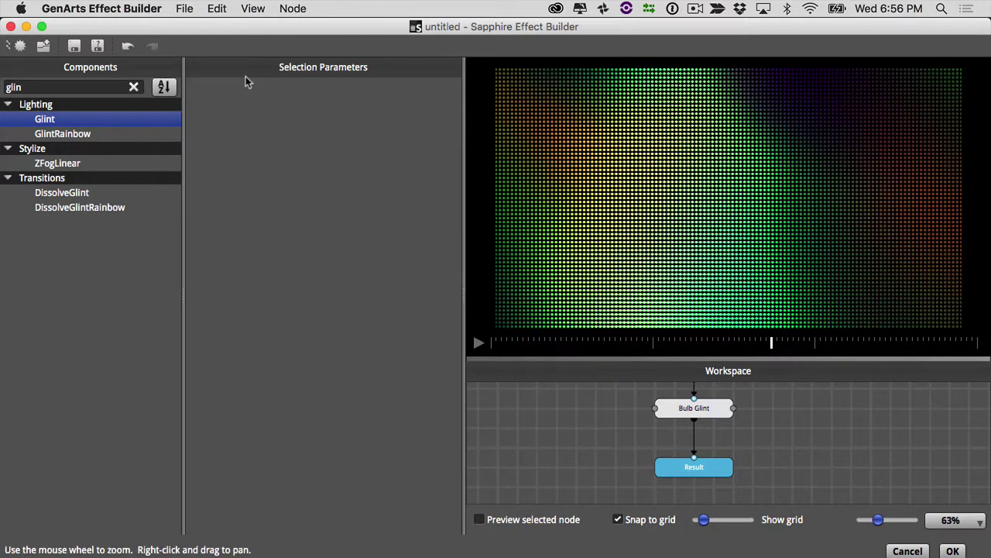
# Search the components for "clou" and add a CloudsMultColor node to the workspace beside Bulb Glint
pyautogui.click(133, 87)
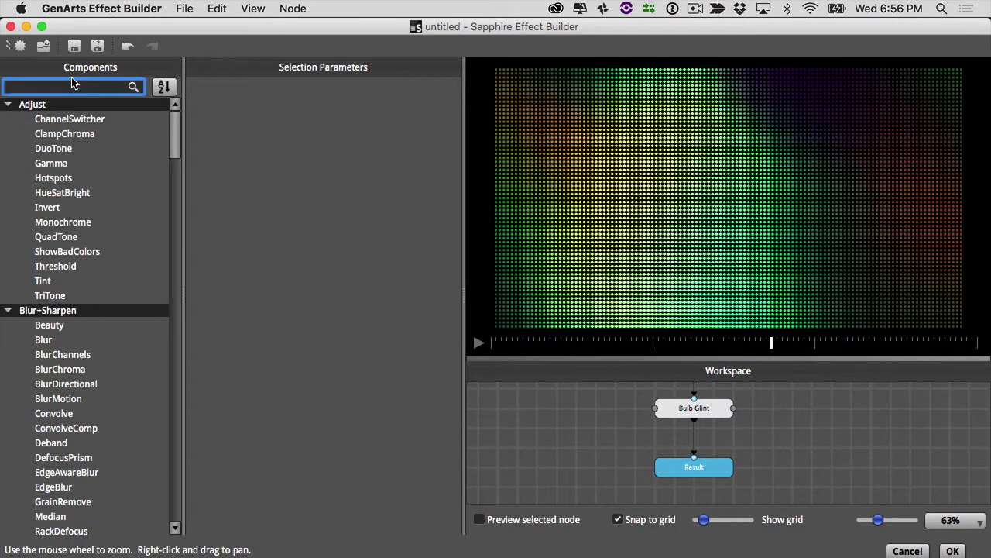
pyautogui.write('clou')
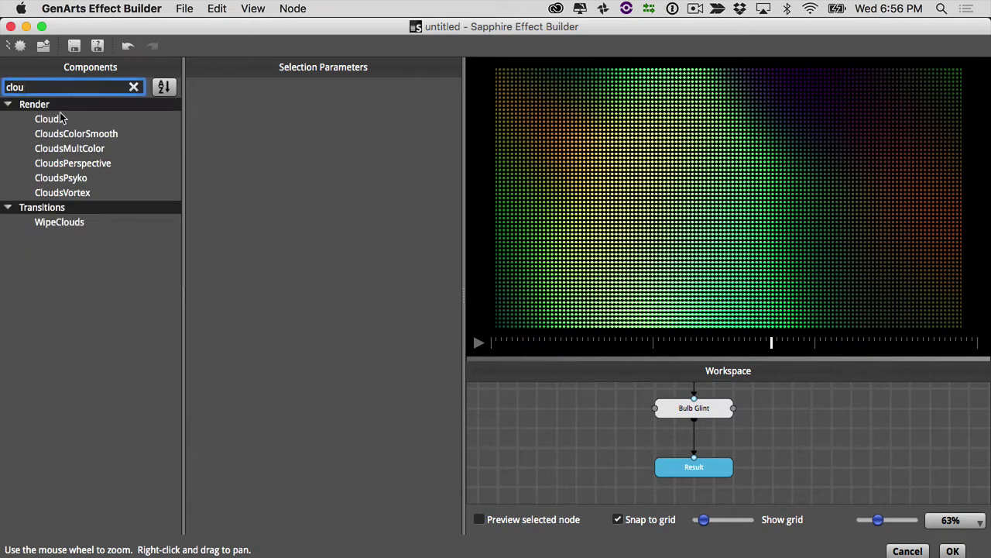
pyautogui.moveTo(62, 118); pyautogui.dragTo(98, 127)
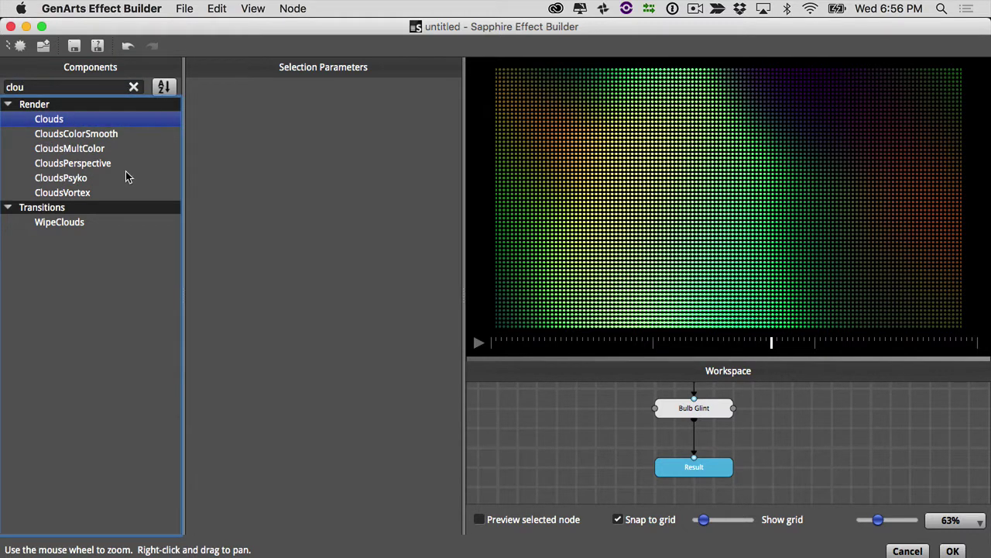
pyautogui.click(61, 150)
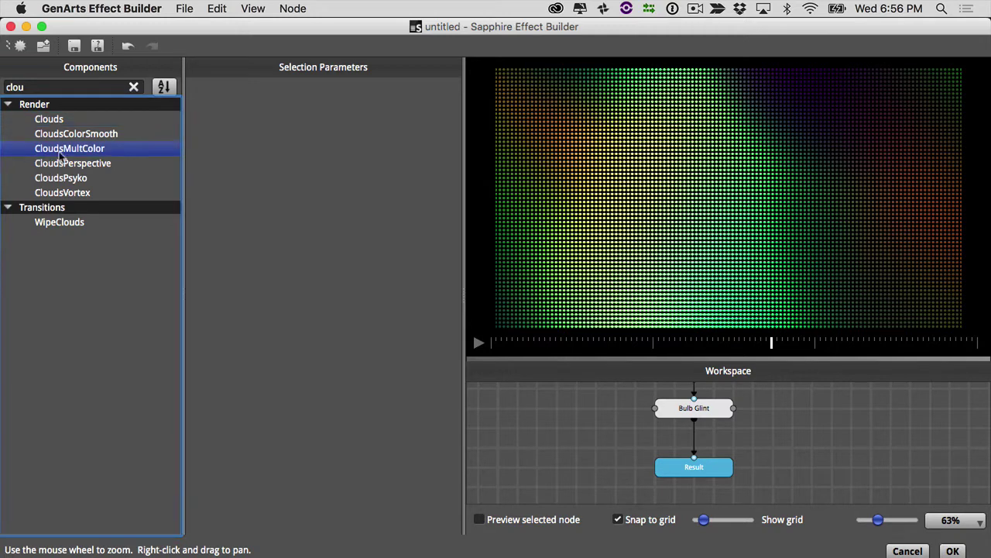
pyautogui.moveTo(65, 153); pyautogui.dragTo(777, 421)
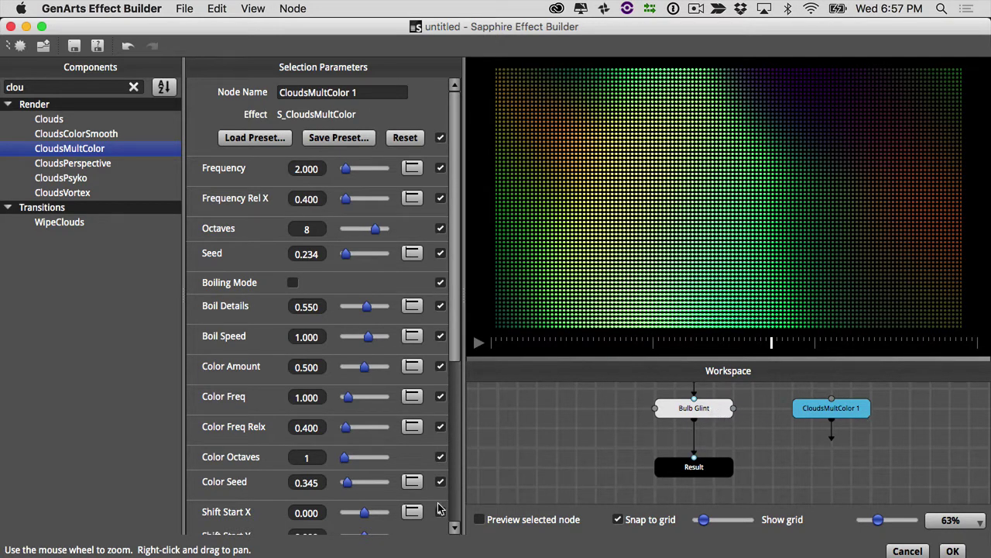
# Turn on Preview selected node for the CloudsMultColor 1 node and play back its cloud animation
pyautogui.click(480, 519)
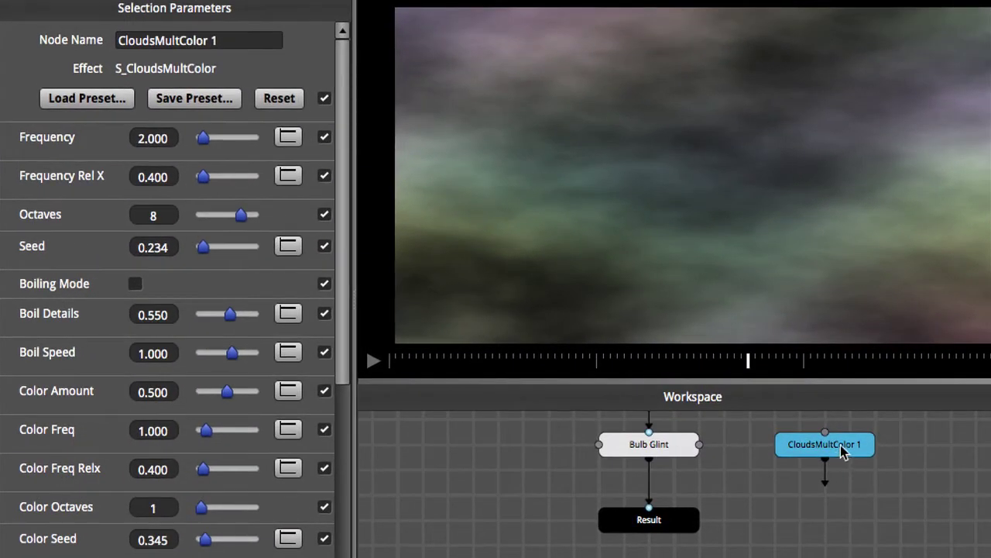
pyautogui.press('space')
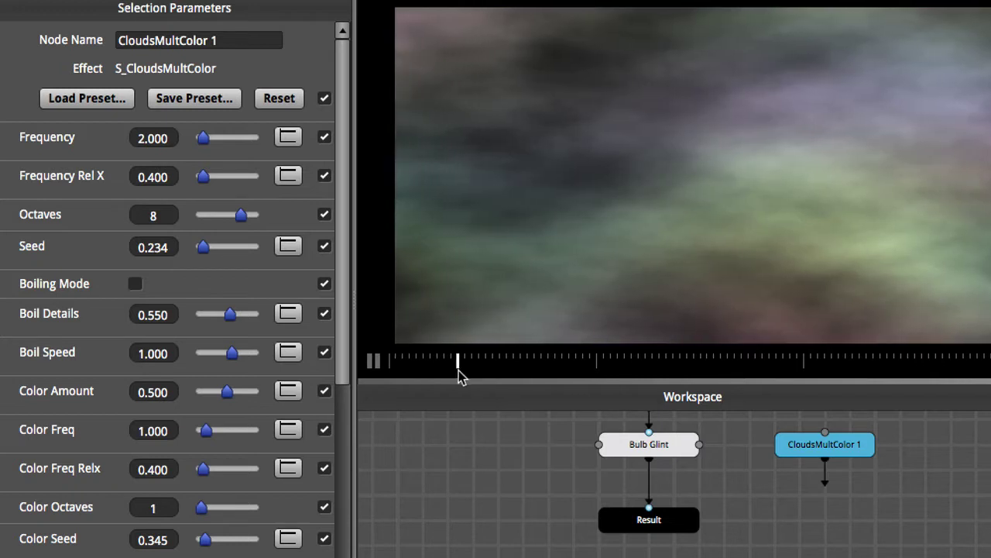
pyautogui.click(373, 360)
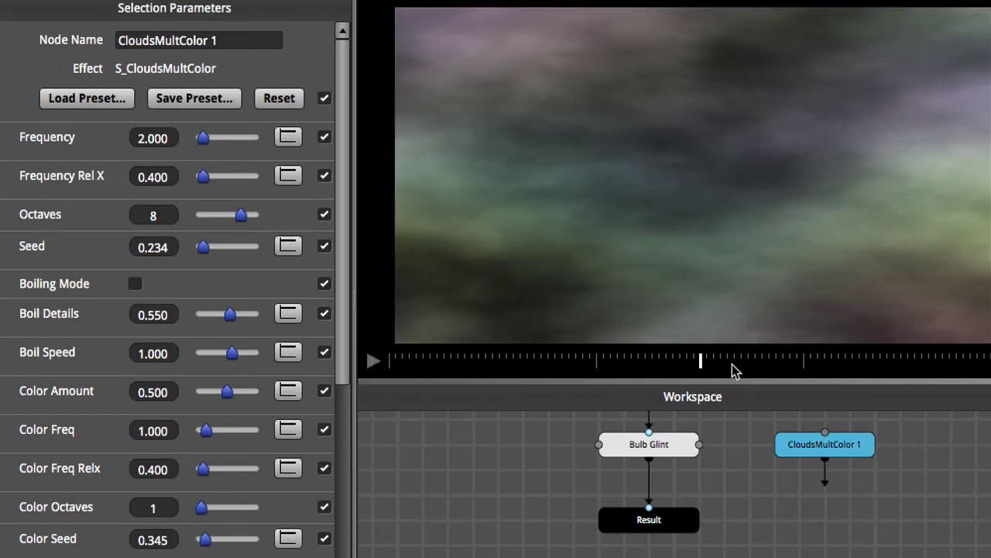
pyautogui.moveTo(693, 371); pyautogui.dragTo(686, 364)
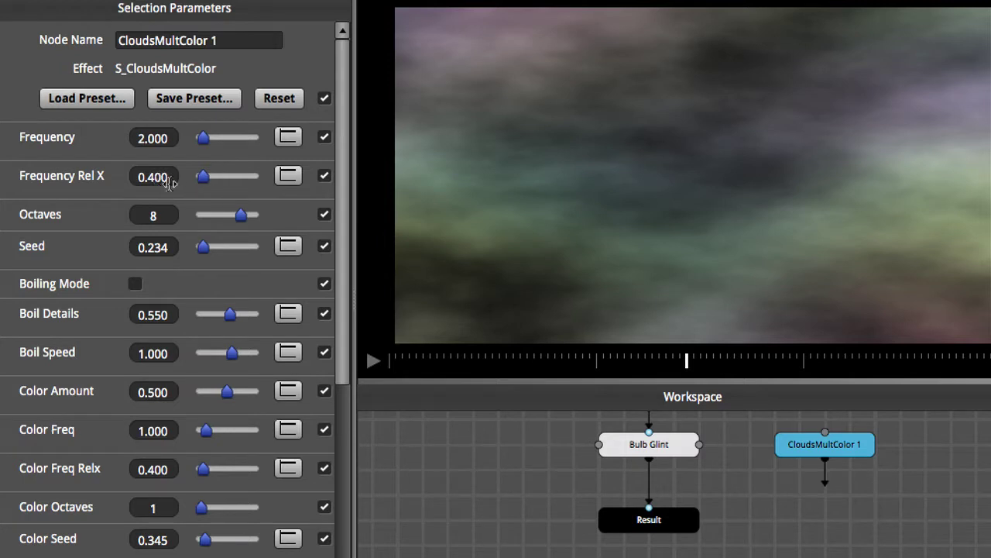
# Set the CloudsMultColor 1 node's Frequency Rel X to 0.854 and Frequency to 1.340, playing back the clouds
pyautogui.moveTo(153, 177); pyautogui.dragTo(387, 106)
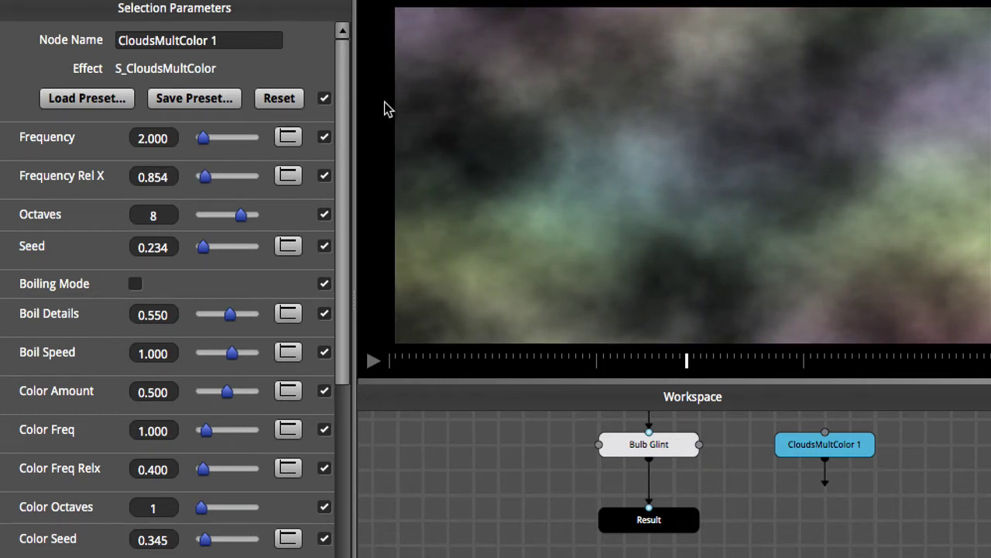
pyautogui.press('space')
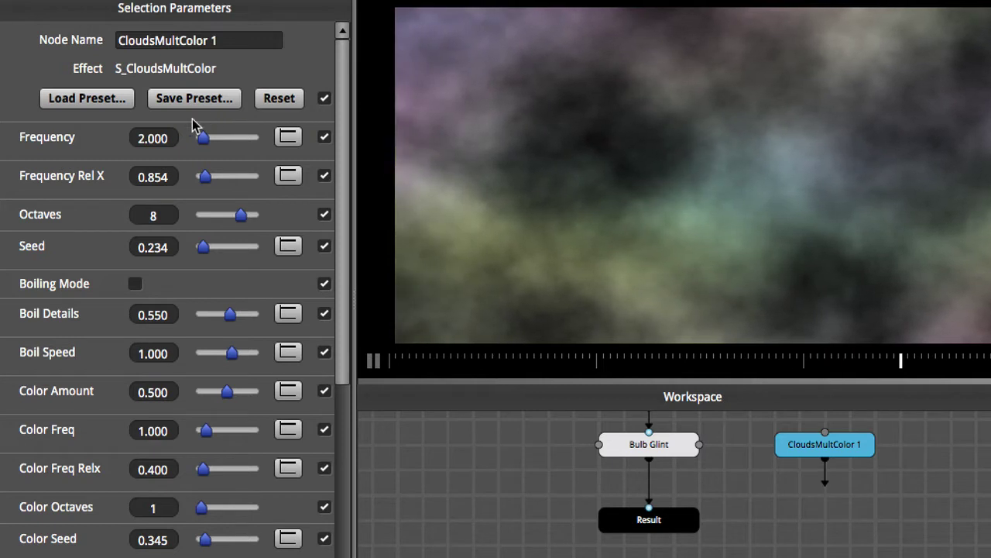
pyautogui.press('space')
pyautogui.moveTo(203, 138); pyautogui.dragTo(186, 147)
pyautogui.press('space')
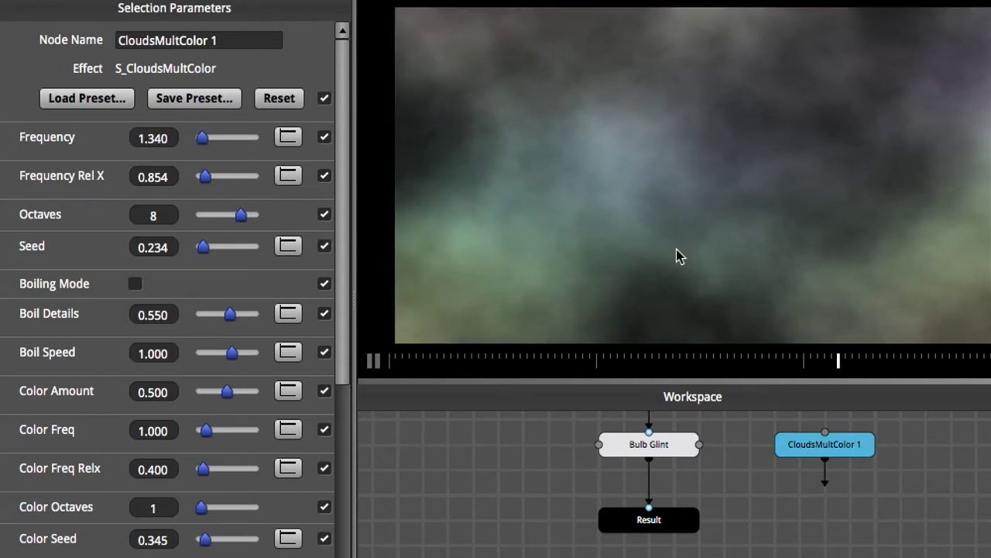
pyautogui.press('space')
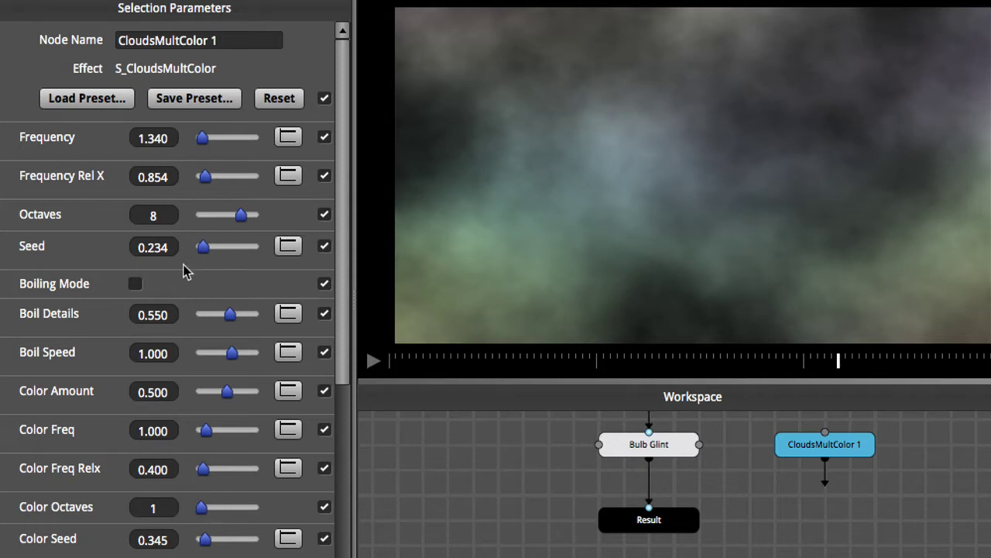
# Enable Boiling Mode on the CloudsMultColor 1 node, set Boil Speed to 0.231, and play back the slower boiling
pyautogui.click(136, 287)
pyautogui.press('space')
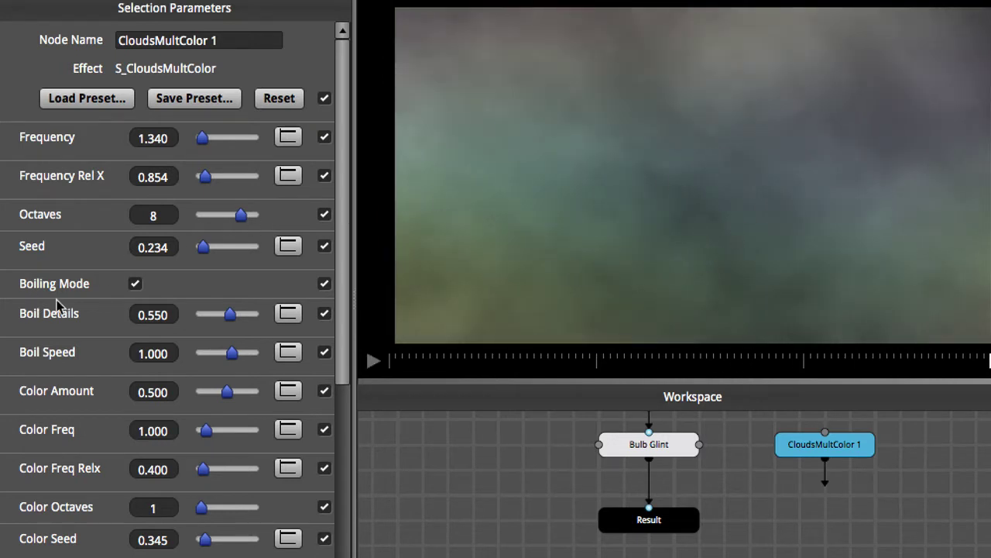
pyautogui.moveTo(231, 352)
pyautogui.mouseDown()
pyautogui.moveTo(217, 355)
pyautogui.moveTo(227, 353)
pyautogui.mouseUp()
pyautogui.moveTo(907, 241); pyautogui.dragTo(990, 233)
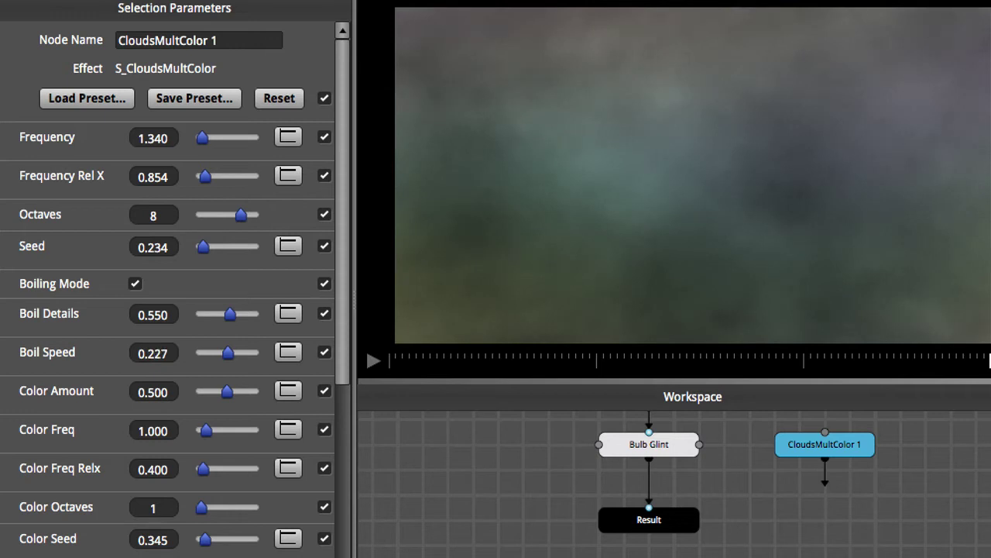
pyautogui.press('space')
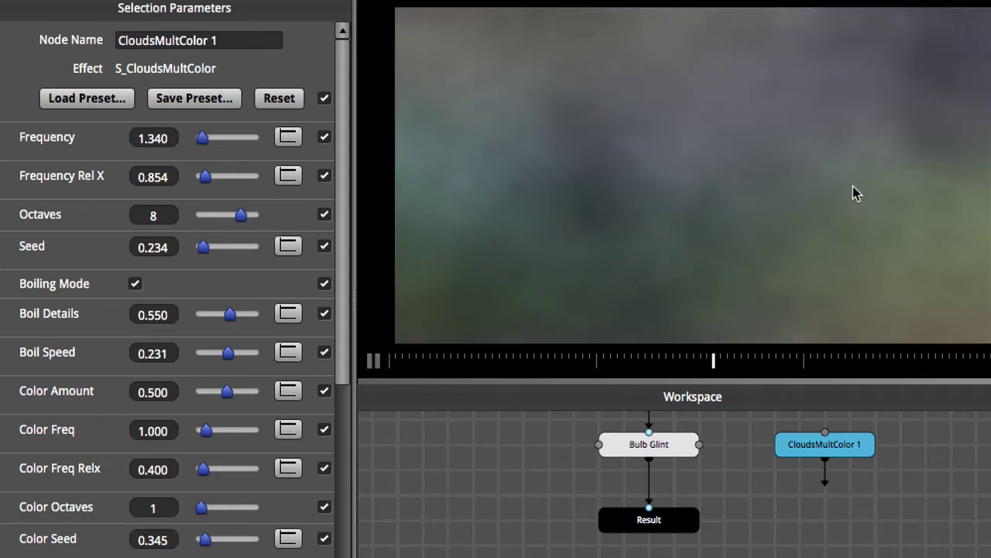
pyautogui.press('space')
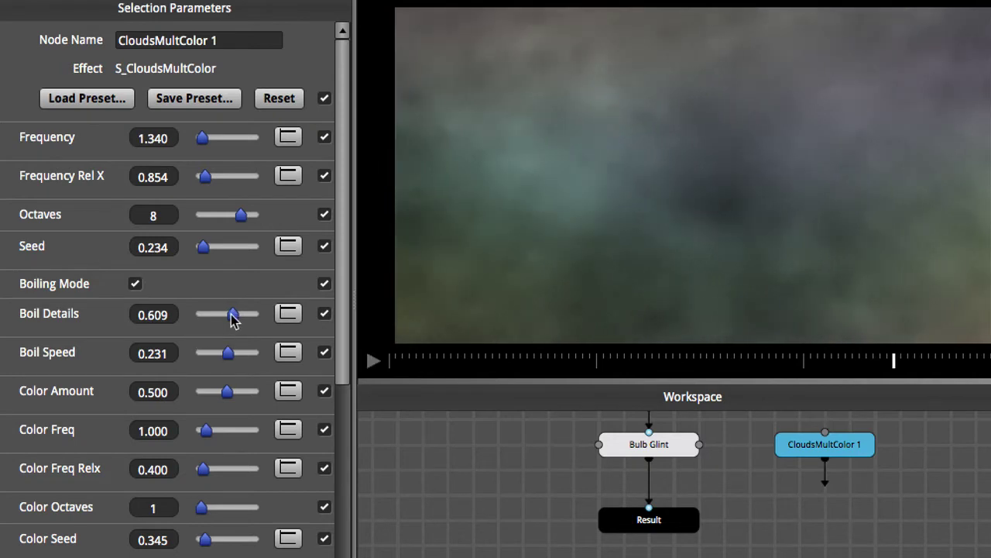
# Set the CloudsMultColor 1 node's Boil Details to 0.609 and play back the boiling clouds
pyautogui.moveTo(232, 318)
pyautogui.mouseDown()
pyautogui.moveTo(223, 317)
pyautogui.moveTo(246, 318)
pyautogui.moveTo(226, 318)
pyautogui.mouseUp()
pyautogui.press('space')
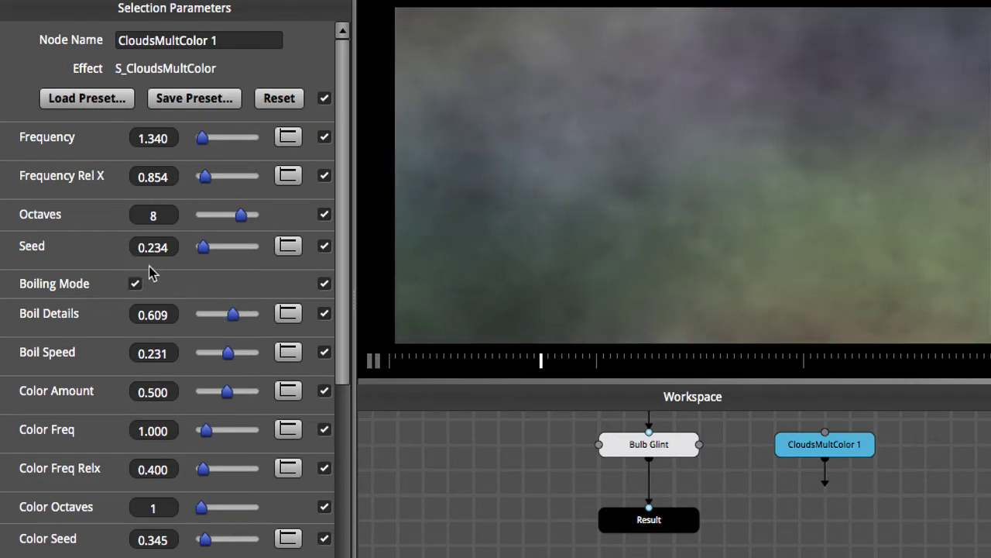
pyautogui.press('space')
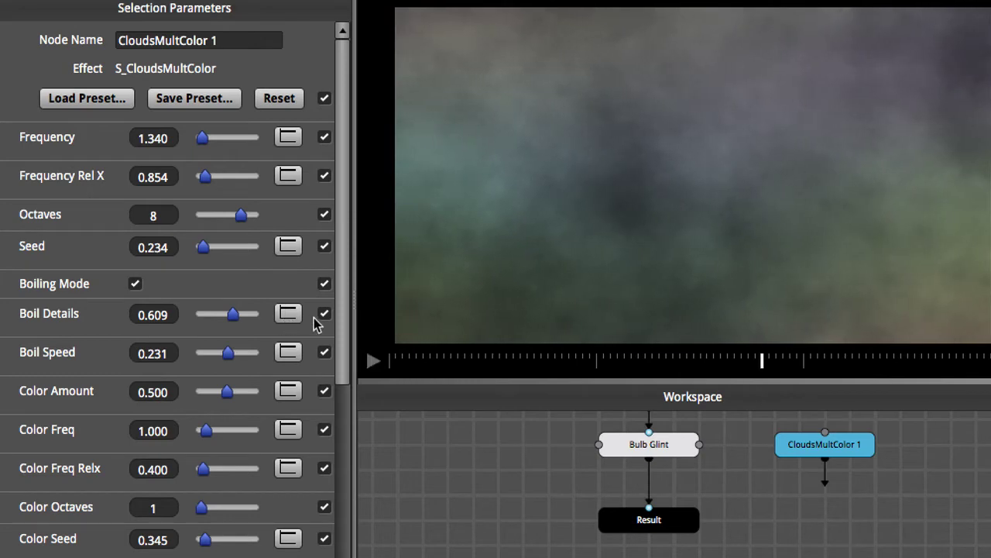
# Set the CloudsMultColor 1 node's Color Amount to 0.870 and Color Freq Relx to 0.746
pyautogui.moveTo(342, 325); pyautogui.dragTo(313, 388)
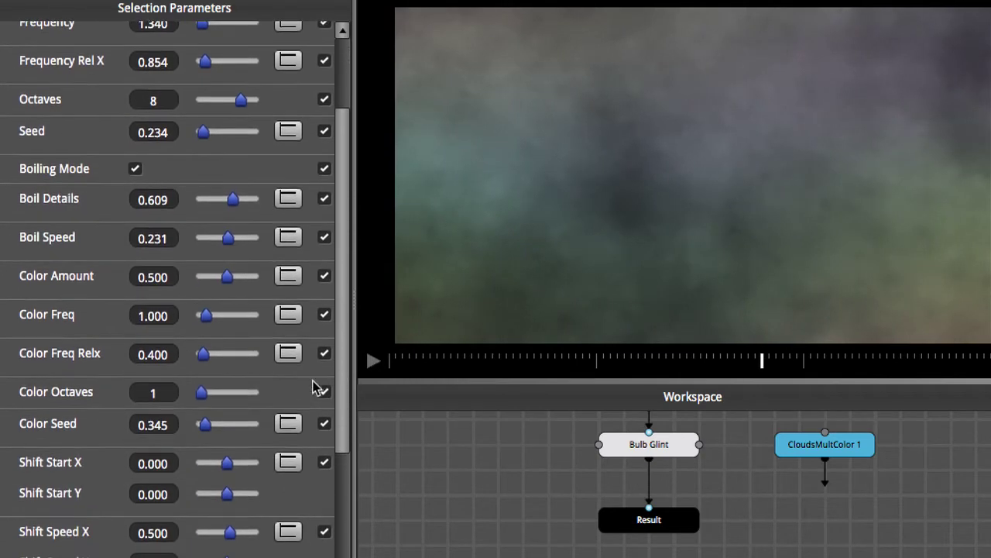
pyautogui.moveTo(230, 284)
pyautogui.mouseDown()
pyautogui.moveTo(255, 278)
pyautogui.moveTo(244, 288)
pyautogui.mouseUp()
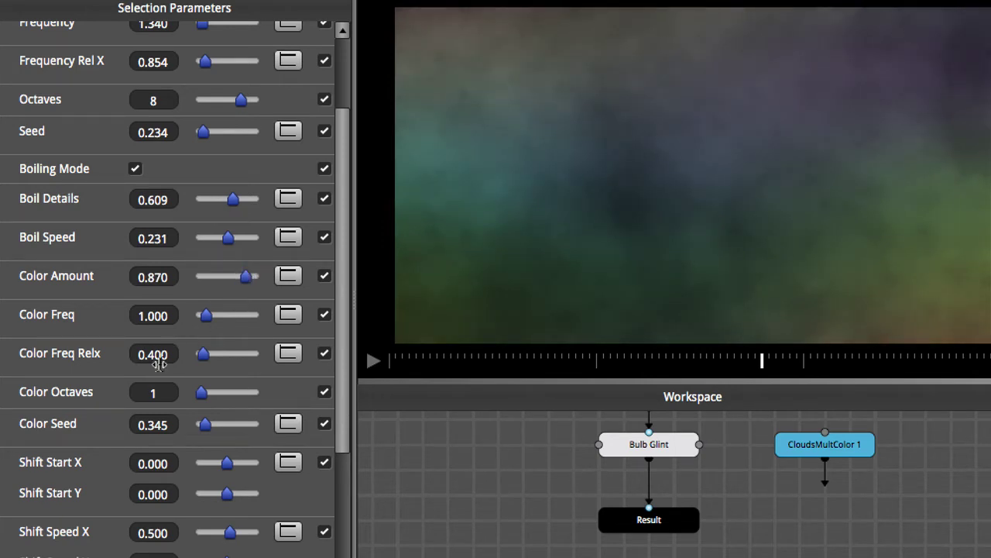
pyautogui.moveTo(202, 358); pyautogui.dragTo(204, 357)
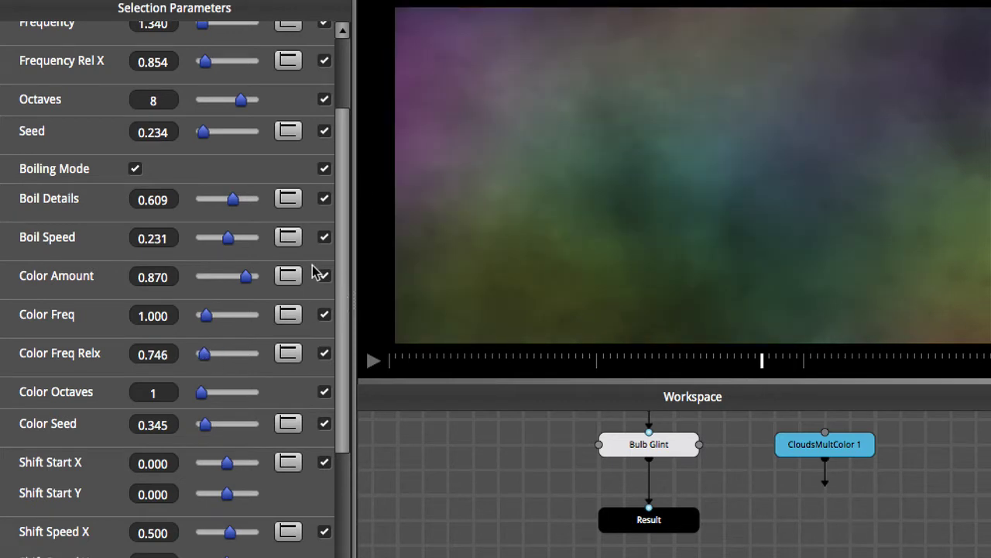
# Unexpose all CloudsMultColor 1 parameters at once and re-expose Frequency, Seed, Boil Details and Boil Speed
pyautogui.moveTo(347, 314); pyautogui.dragTo(341, 72)
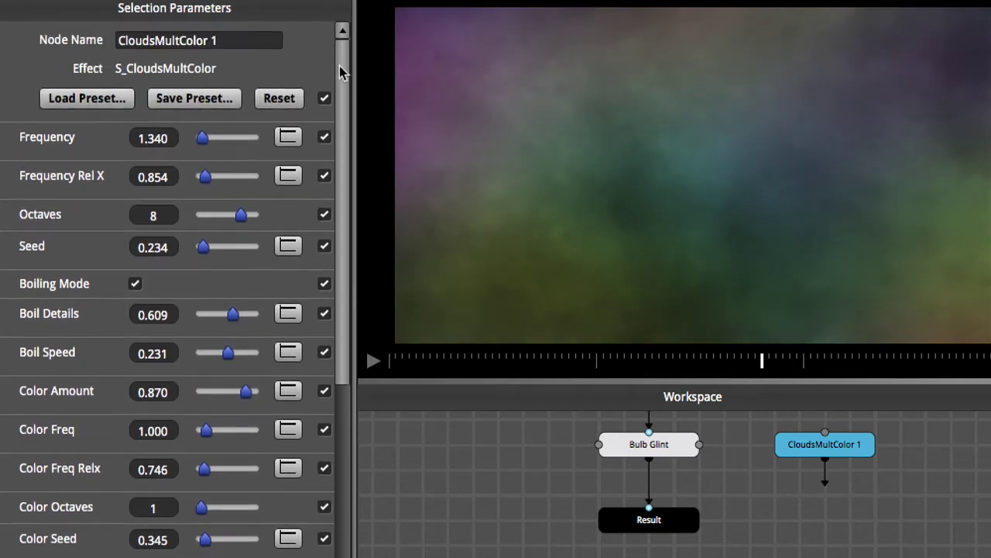
pyautogui.click(324, 100)
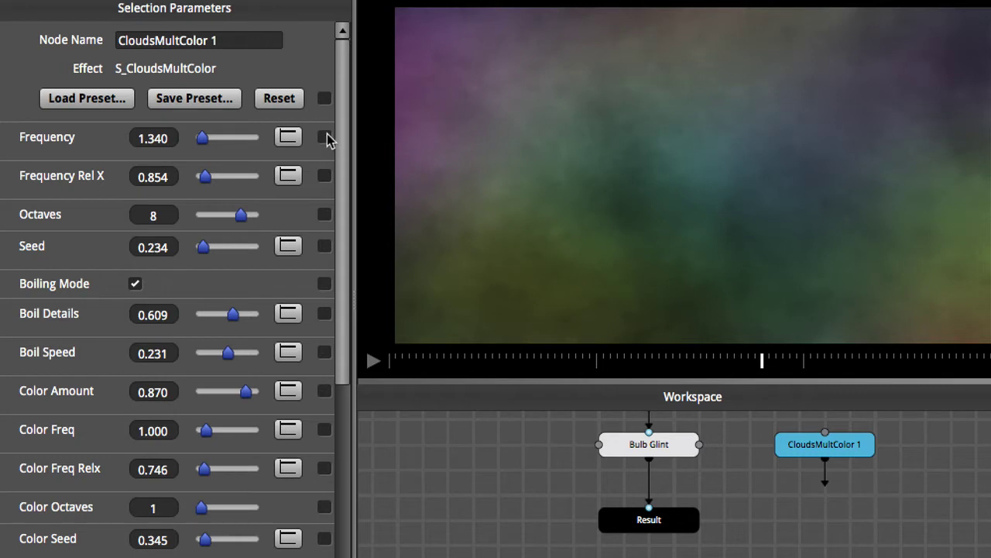
pyautogui.click(325, 138)
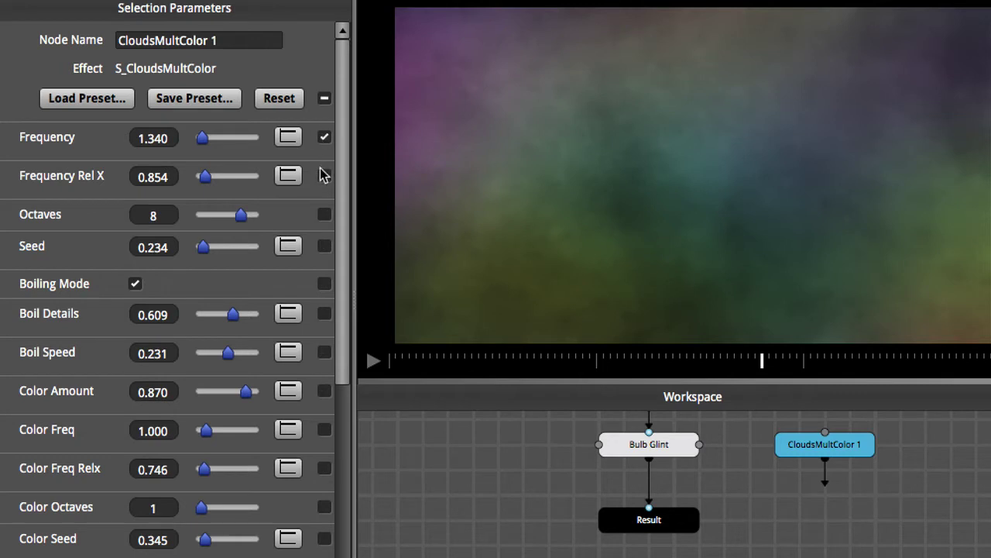
pyautogui.click(324, 246)
pyautogui.click(323, 316)
pyautogui.click(324, 354)
# Expose the CloudsMultColor 1 node's Color Amount and Color Freq Relx parameters, leaving Color Freq unexposed
pyautogui.moveTo(345, 372); pyautogui.dragTo(341, 482)
pyautogui.click(324, 224)
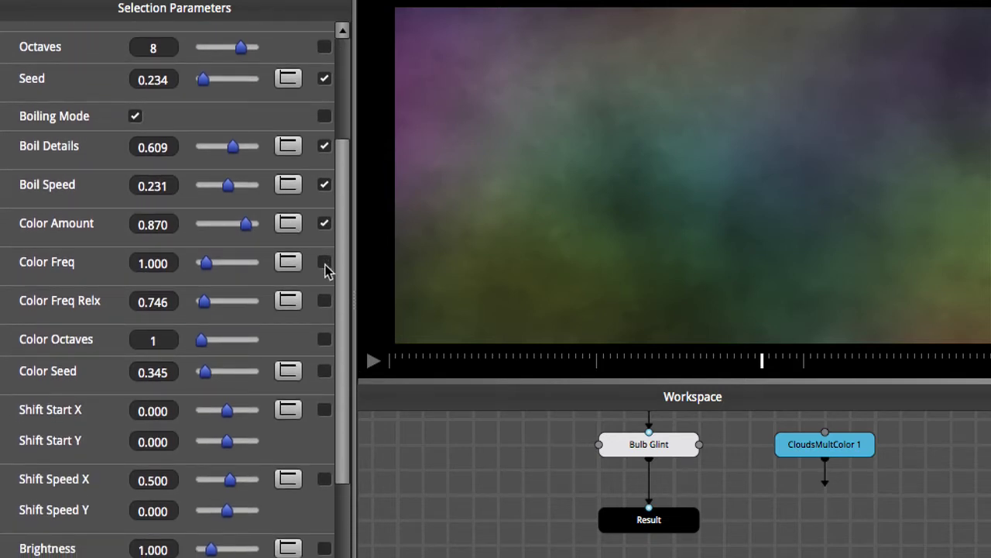
pyautogui.click(325, 263)
pyautogui.click(325, 301)
pyautogui.click(324, 263)
# Expose the Color Seed parameter, set it to 0.346, and play back the recolored clouds
pyautogui.scroll(-4, 332, 354)
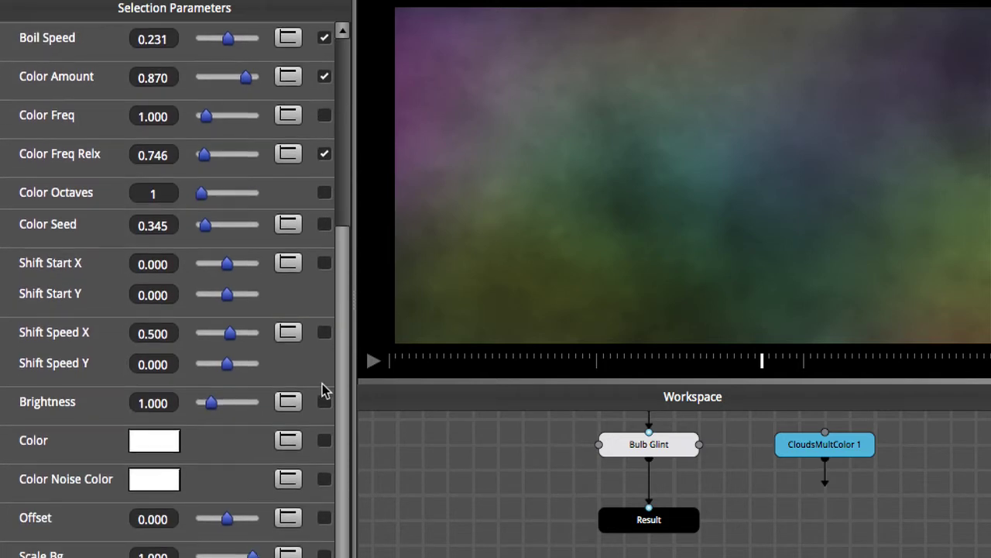
pyautogui.click(626, 361)
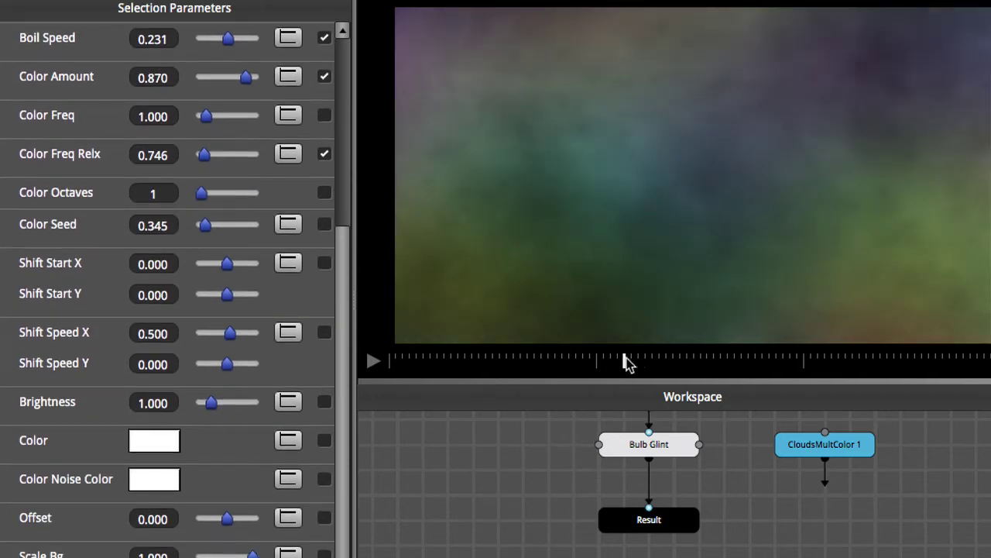
pyautogui.click(325, 225)
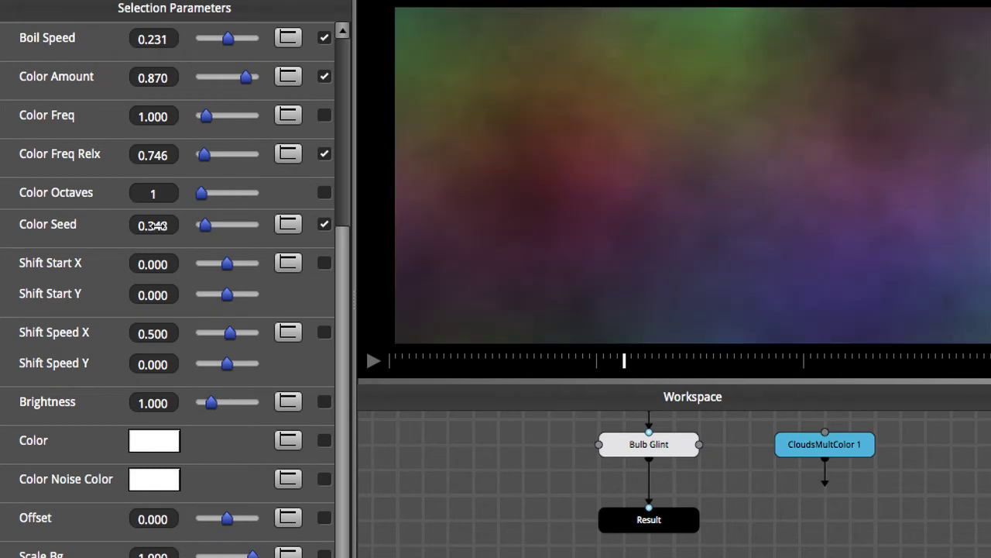
pyautogui.scroll(1, 153, 225)
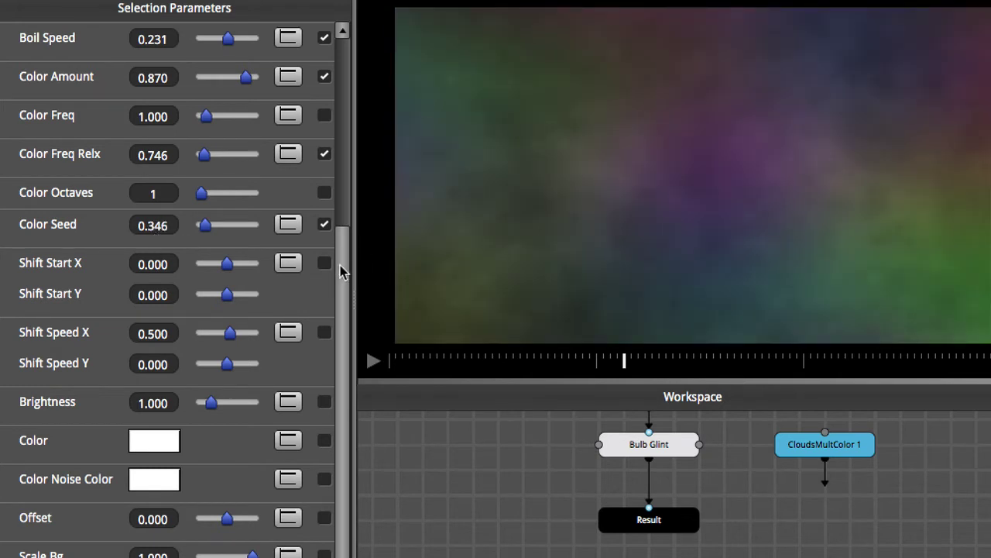
pyautogui.scroll(-1, 341, 290)
pyautogui.press('space')
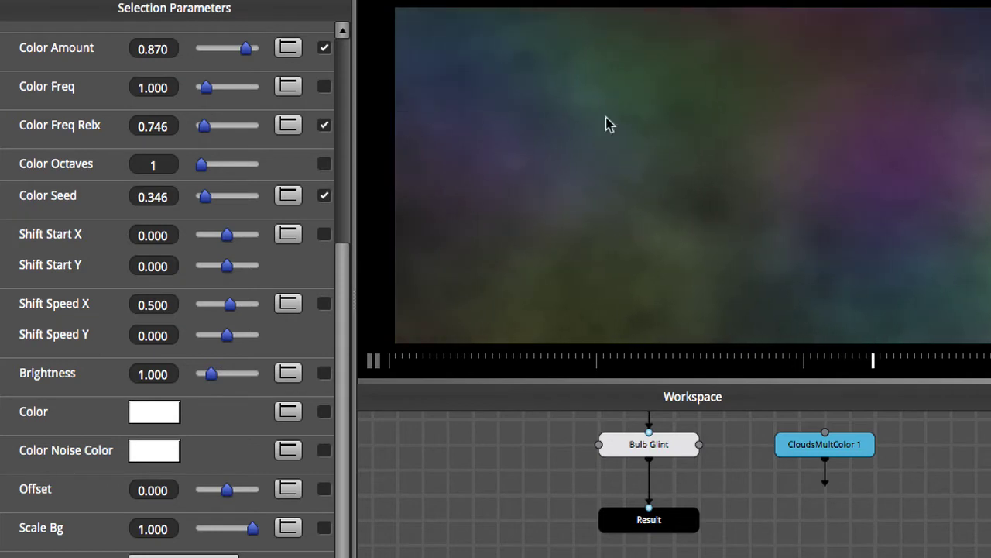
pyautogui.click(468, 364)
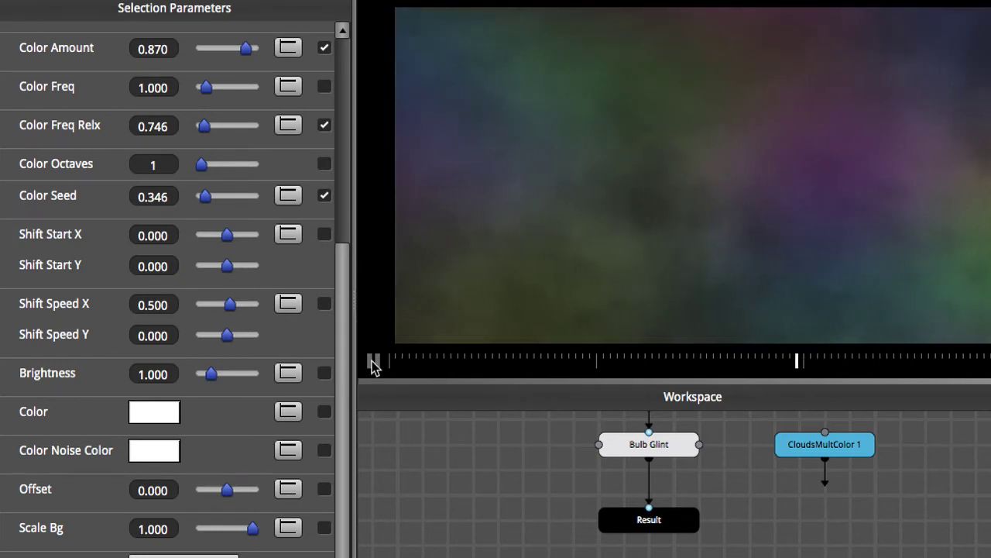
pyautogui.press('space')
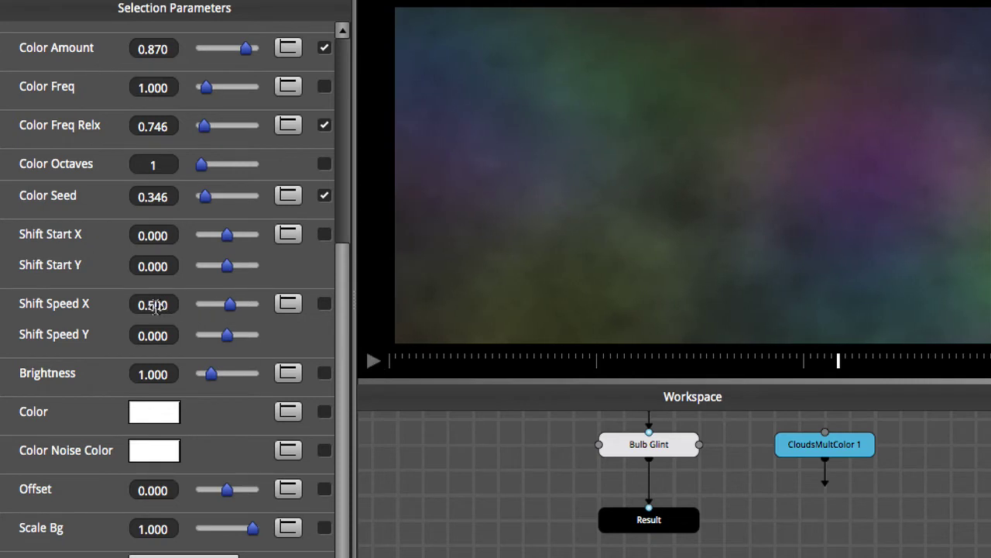
# Set the clouds' Shift Speed X to 0.100, play back the slower drift, and expose the parameter
pyautogui.click(144, 313)
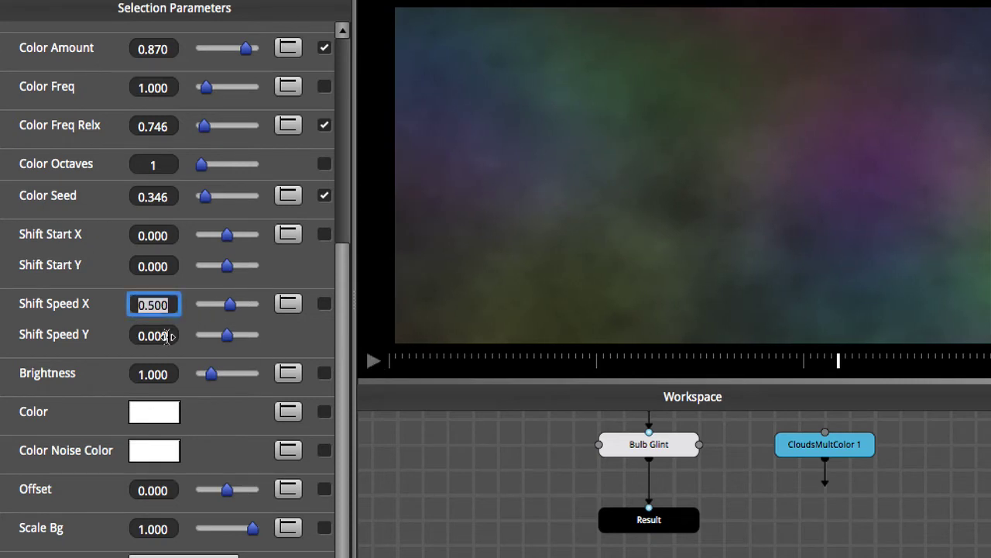
pyautogui.write('.1')
pyautogui.press('Return')
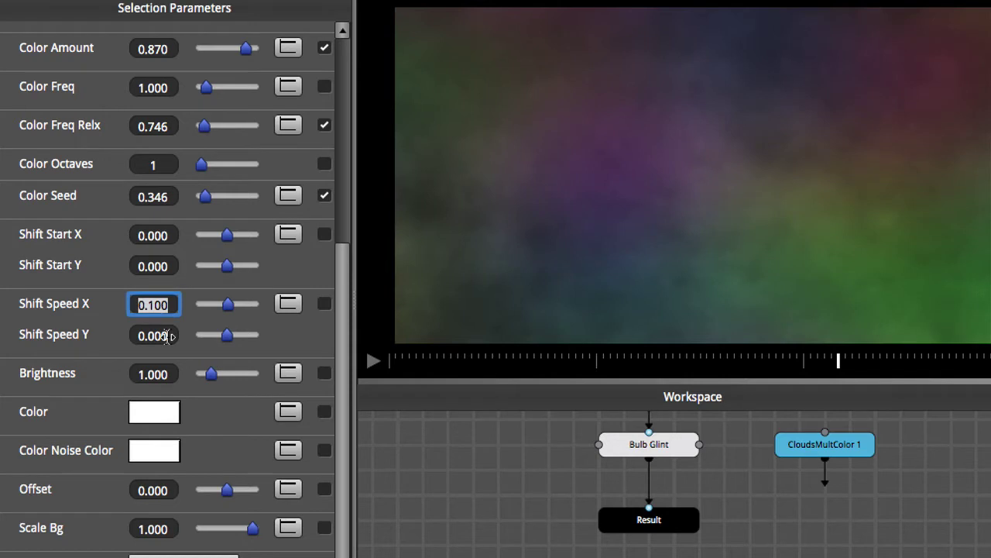
pyautogui.click(373, 360)
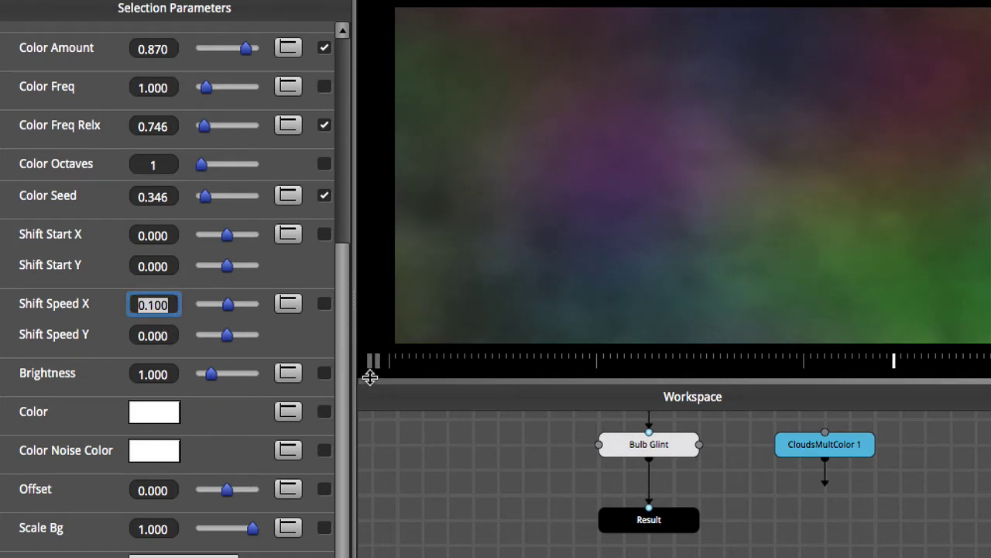
pyautogui.click(402, 360)
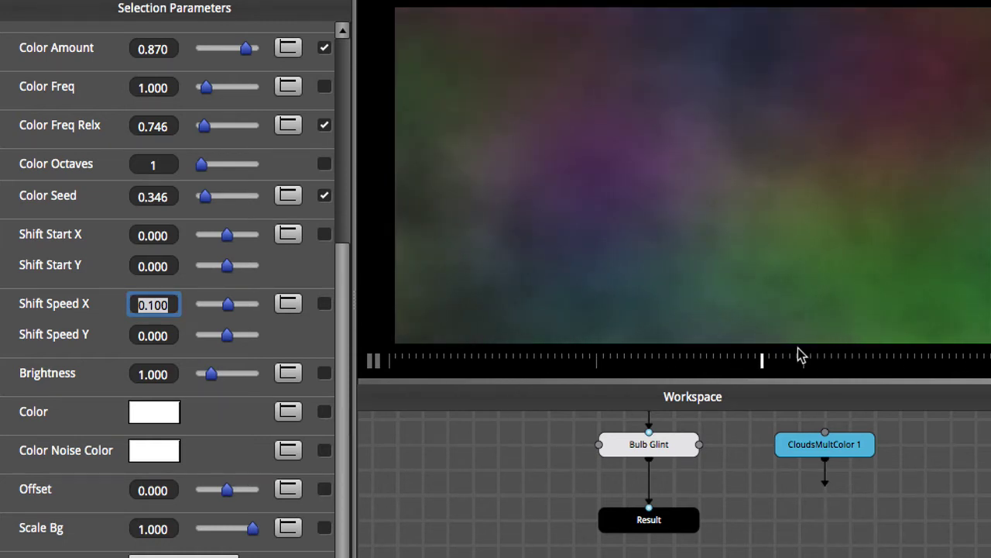
pyautogui.click(323, 304)
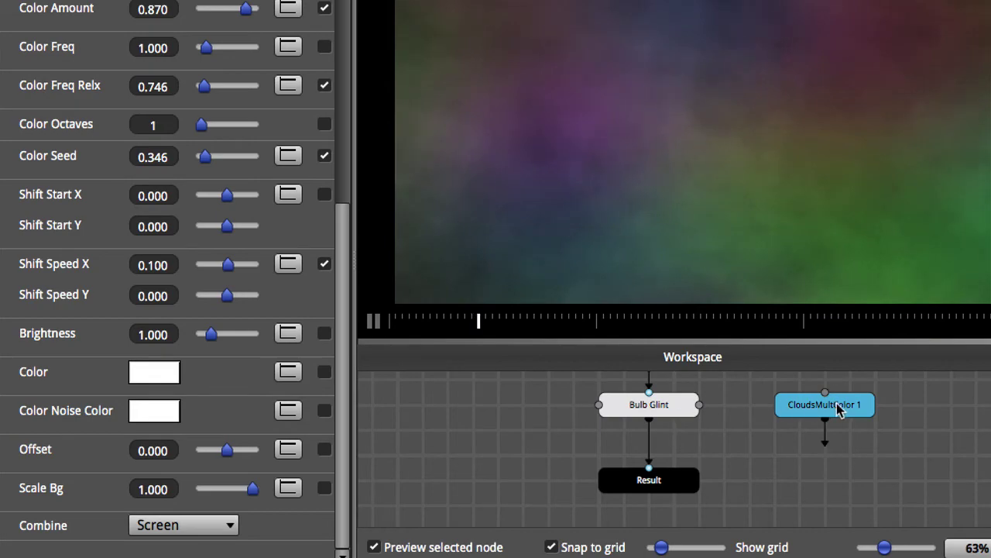
# Insert the CloudsMultColor 1 node into the chain directly after Bulb Glint and scrub through the combined preview
pyautogui.moveTo(837, 405); pyautogui.dragTo(670, 416)
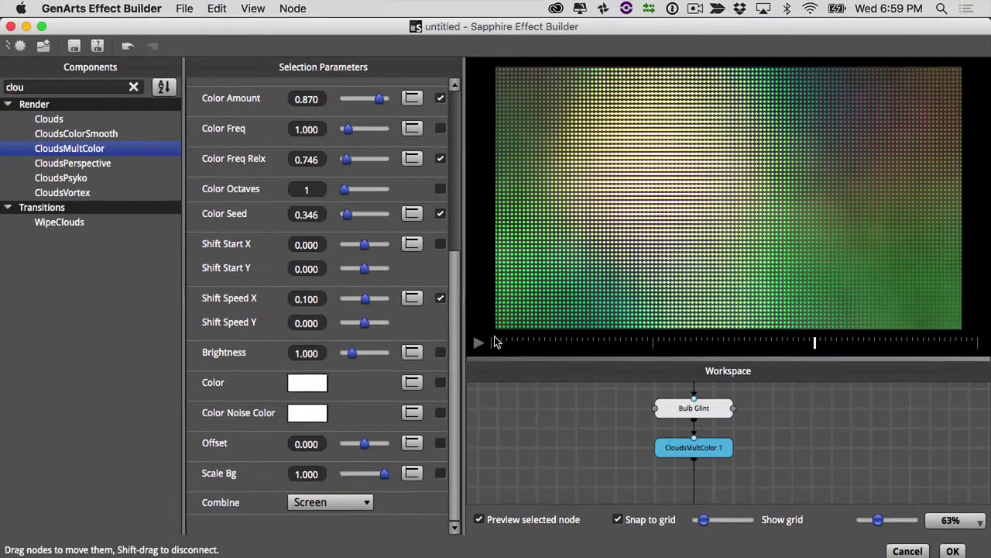
pyautogui.moveTo(521, 346); pyautogui.dragTo(852, 335)
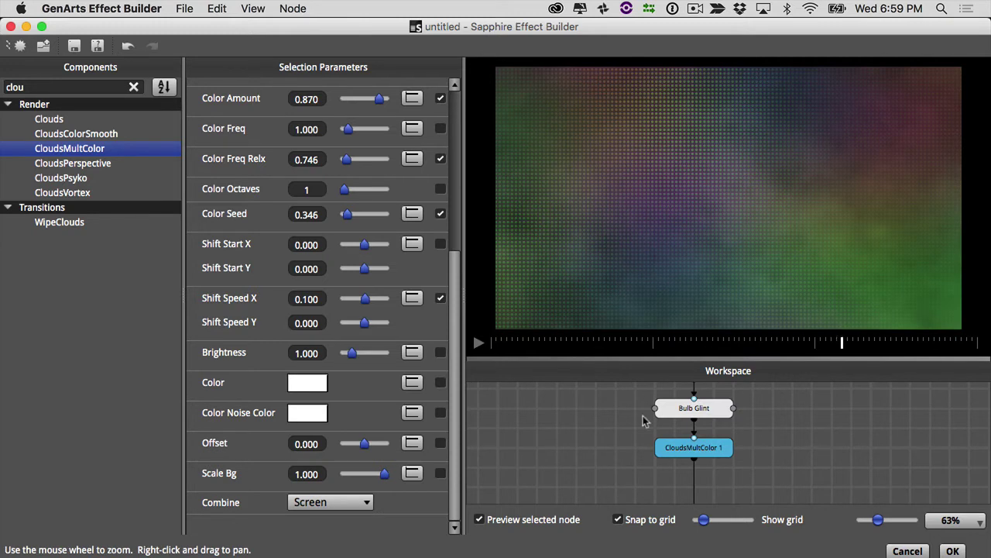
# Try the Add, Mult and Overlay Combine modes on CloudsMultColor 1, and return it to Screen
pyautogui.click(335, 507)
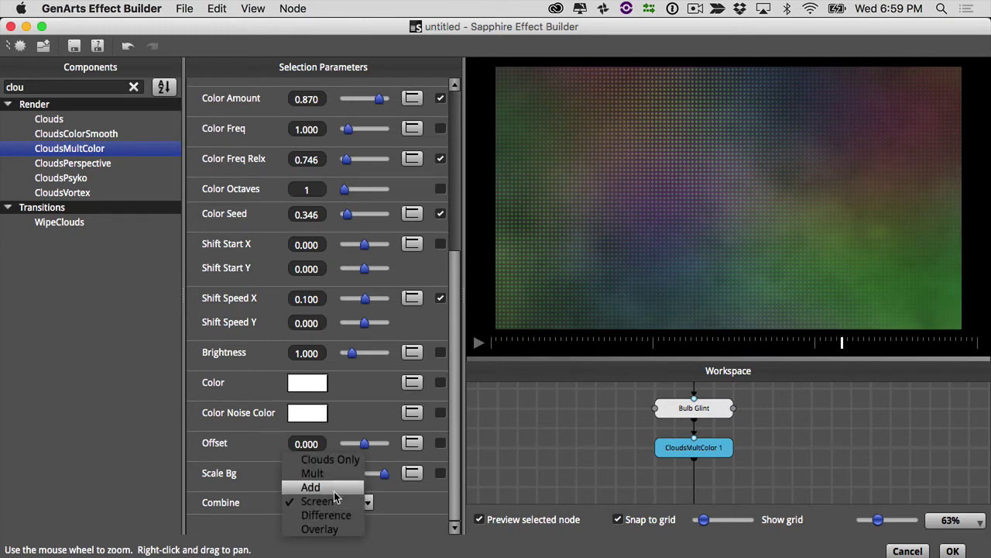
pyautogui.click(335, 488)
pyautogui.click(335, 513)
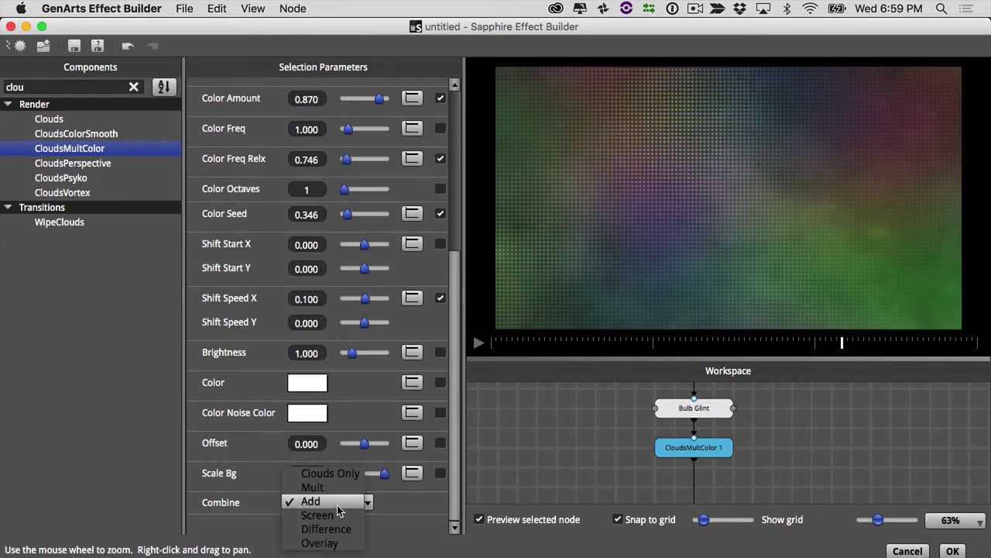
pyautogui.click(293, 500)
pyautogui.click(301, 502)
pyautogui.click(309, 489)
pyautogui.click(314, 507)
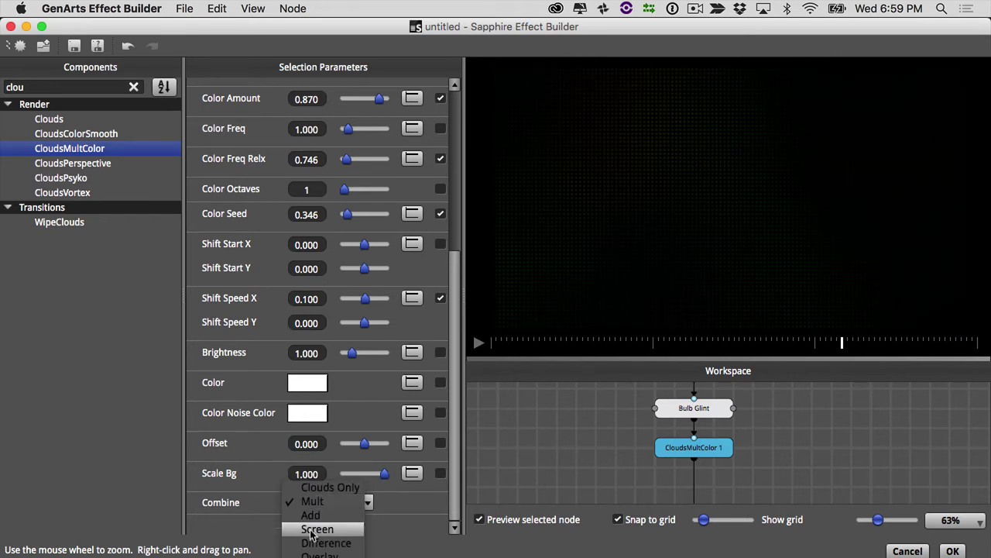
pyautogui.click(306, 554)
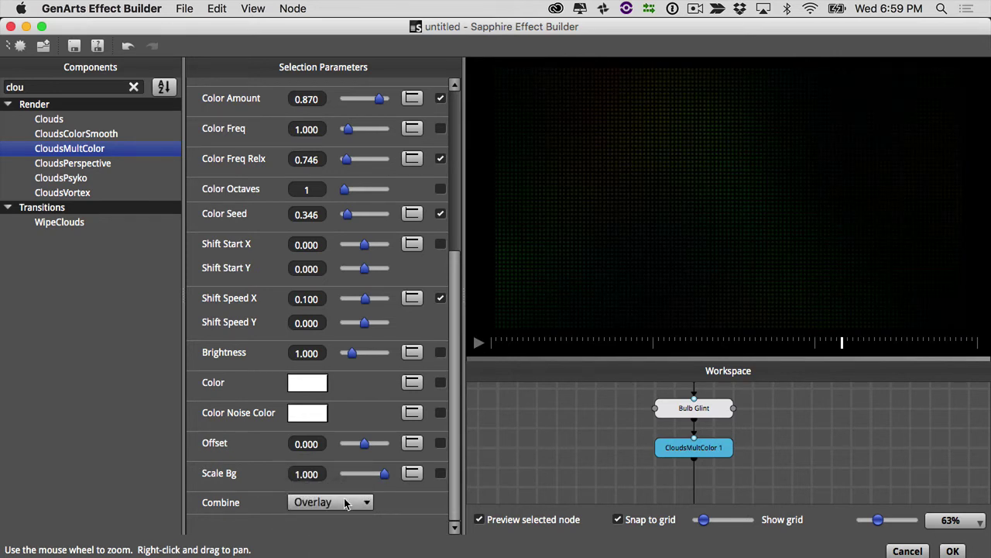
pyautogui.click(308, 502)
pyautogui.click(310, 471)
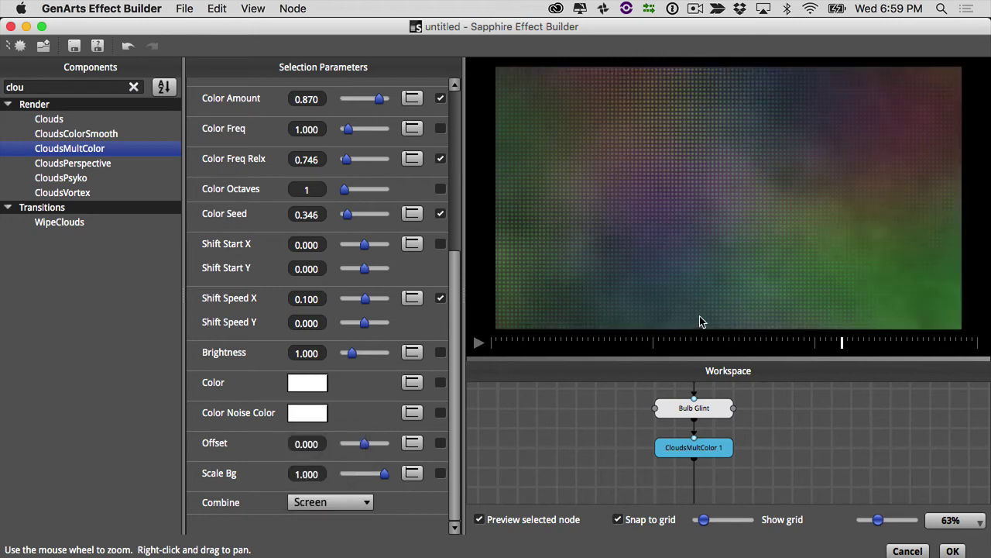
pyautogui.click(590, 339)
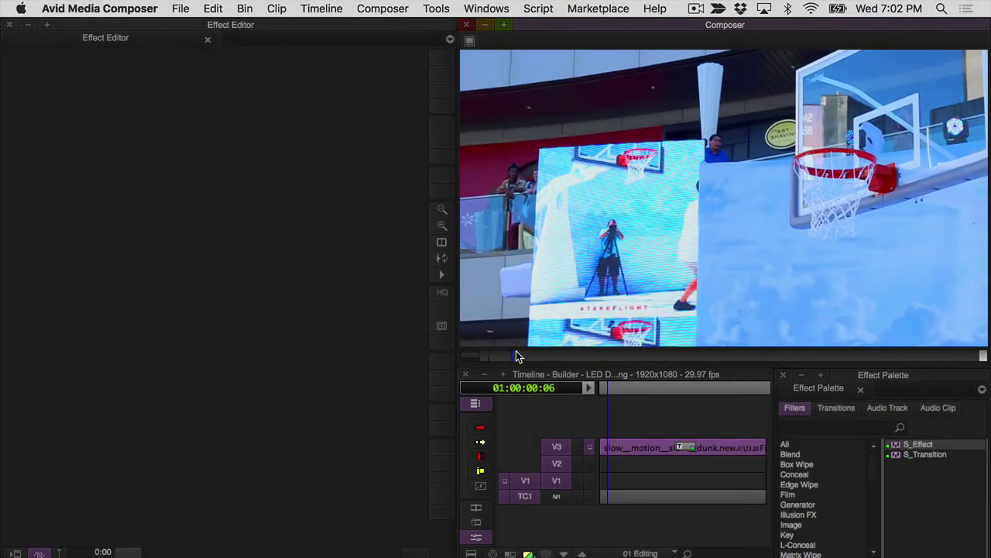
# In Avid Media Composer, scrub the slam dunk clip, set its S_Effect Background input to This track, and open the effect for editing in Effect Builder
pyautogui.moveTo(516, 351); pyautogui.dragTo(546, 347)
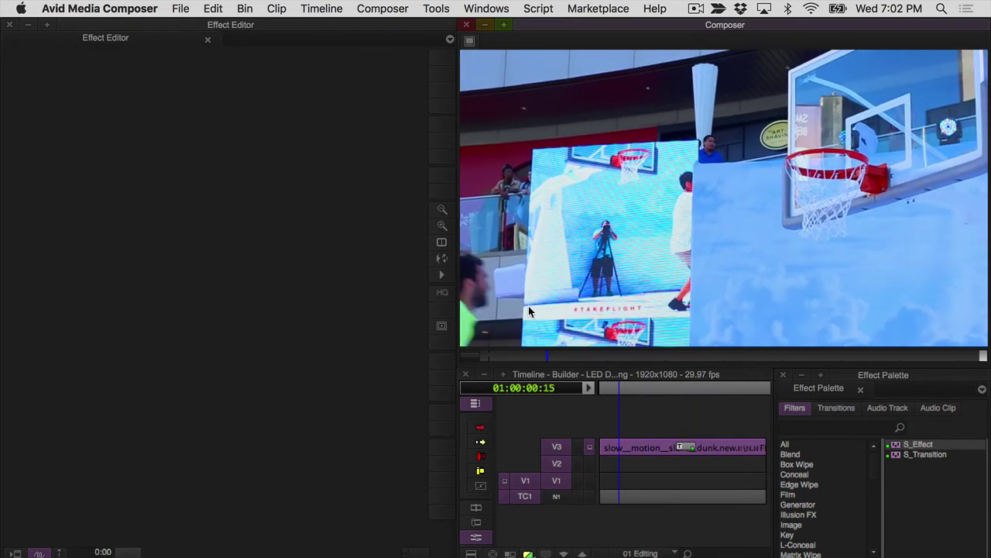
pyautogui.click(622, 446)
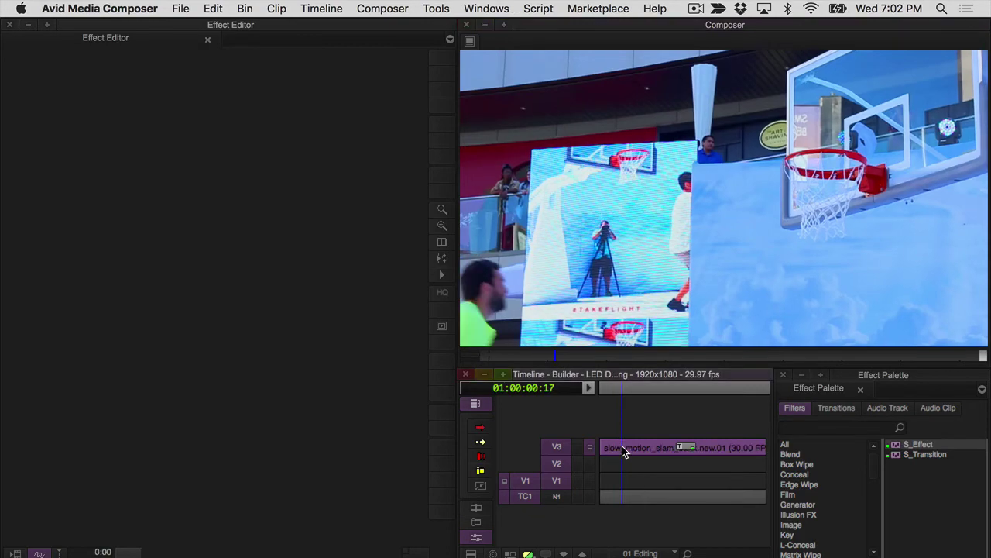
pyautogui.doubleClick(622, 446)
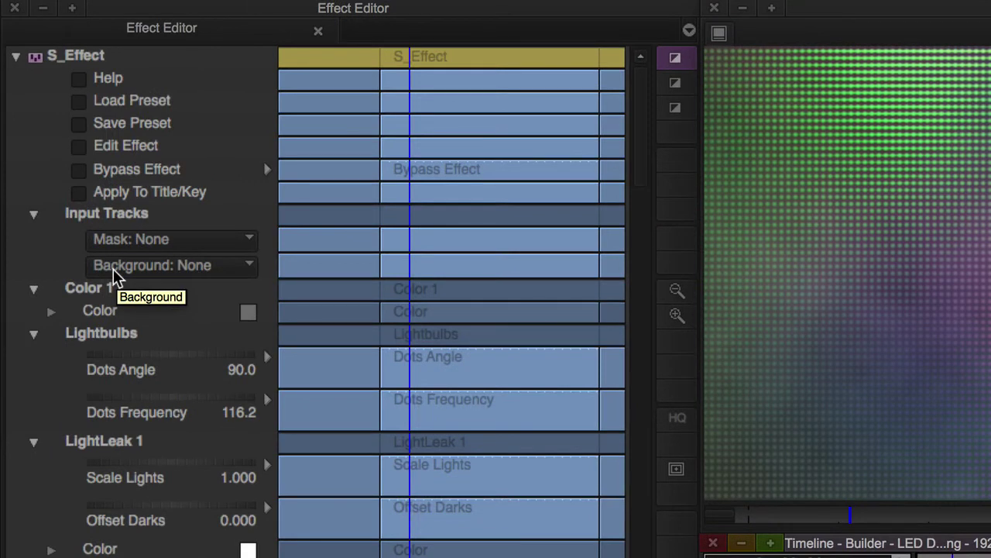
pyautogui.click(238, 271)
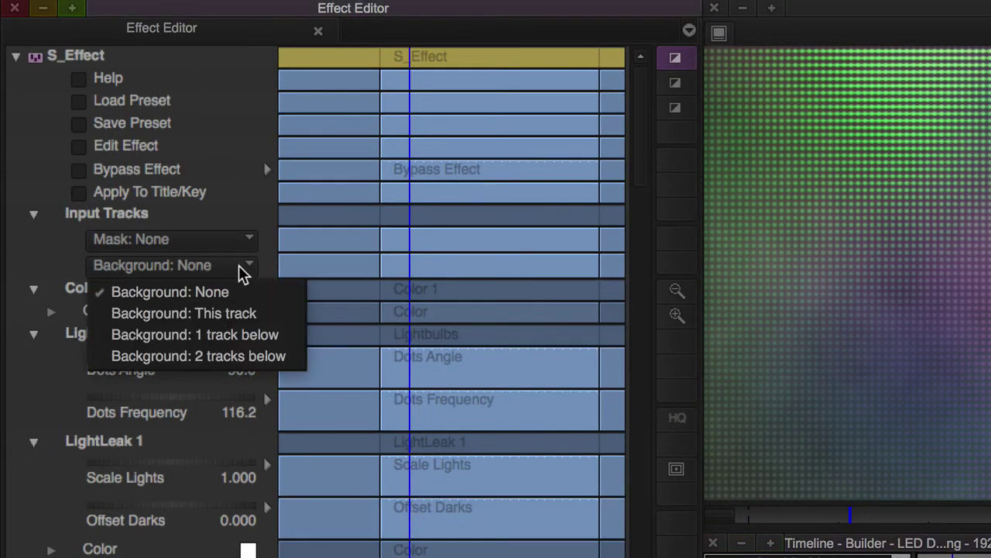
pyautogui.click(278, 321)
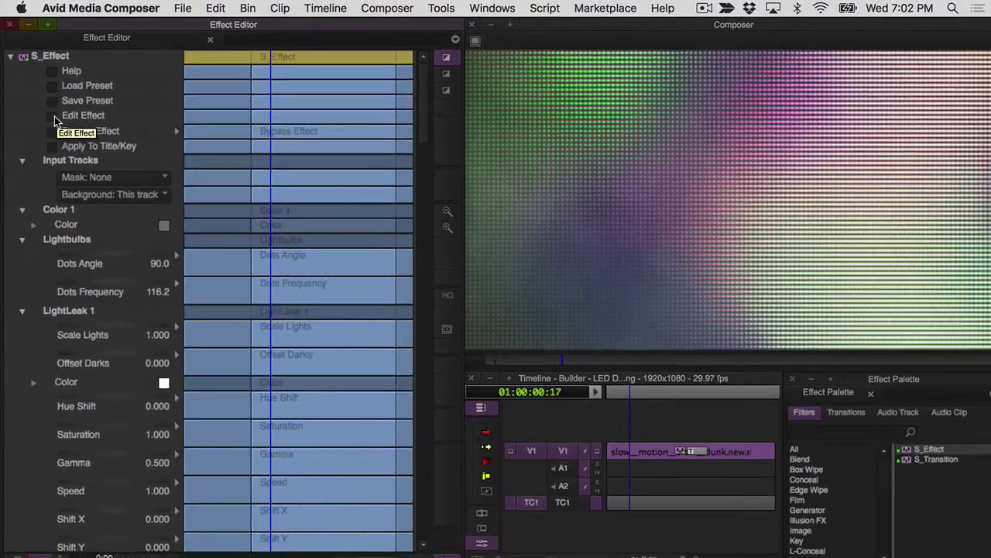
pyautogui.click(55, 117)
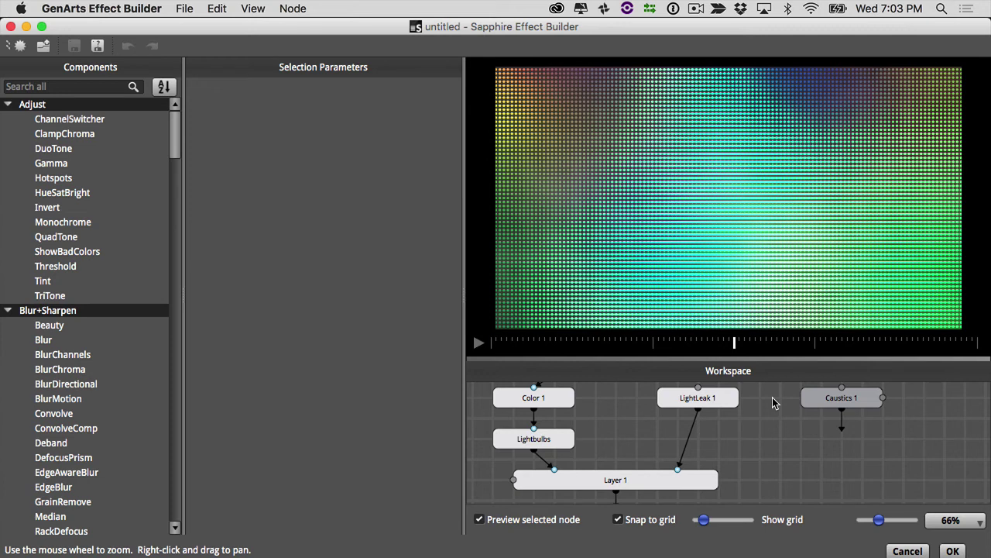
# Disconnect the LightLeak 1 node from Layer 1 and park it beside the unused Caustics 1 node
pyautogui.moveTo(772, 398); pyautogui.dragTo(756, 467)
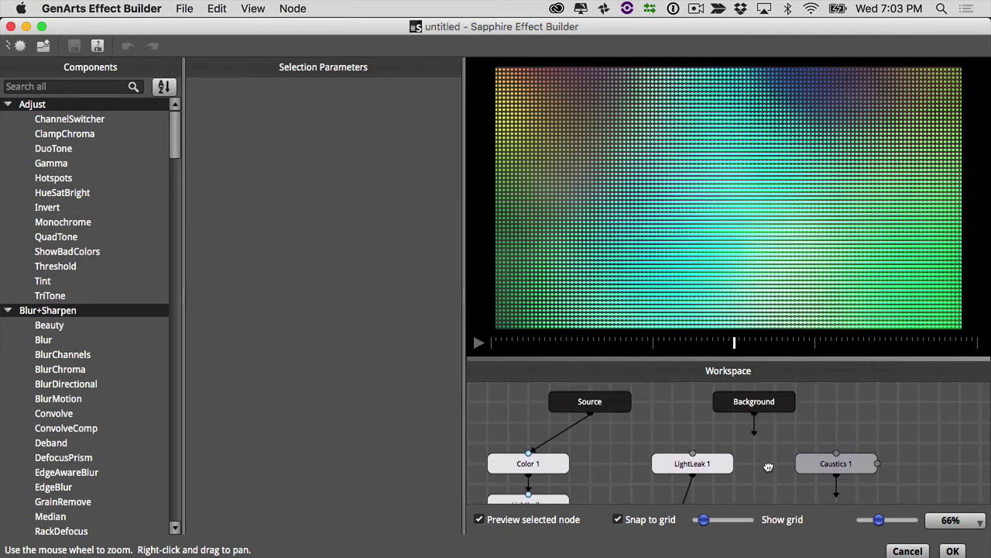
pyautogui.click(714, 470)
pyautogui.rightClick(687, 467)
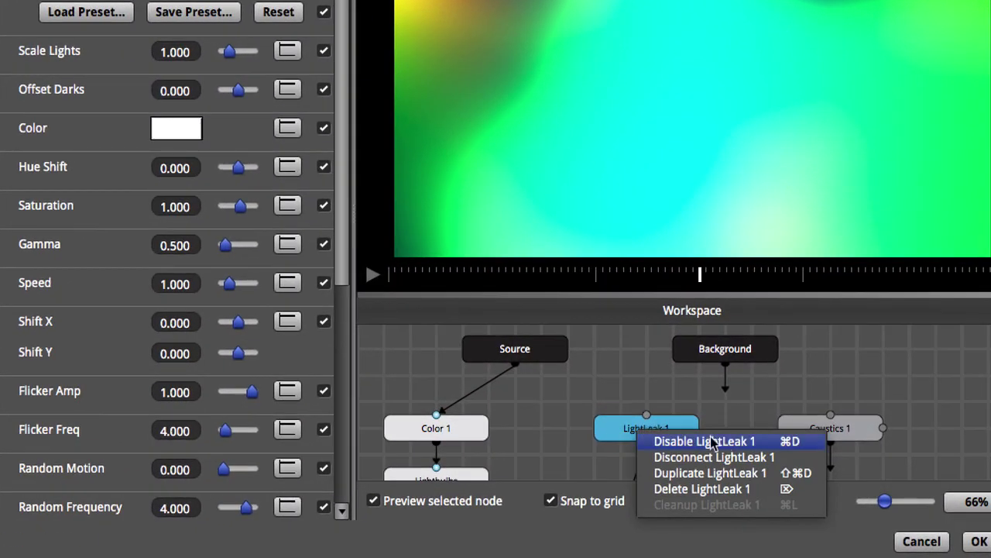
pyautogui.click(752, 461)
pyautogui.moveTo(667, 436); pyautogui.dragTo(961, 432)
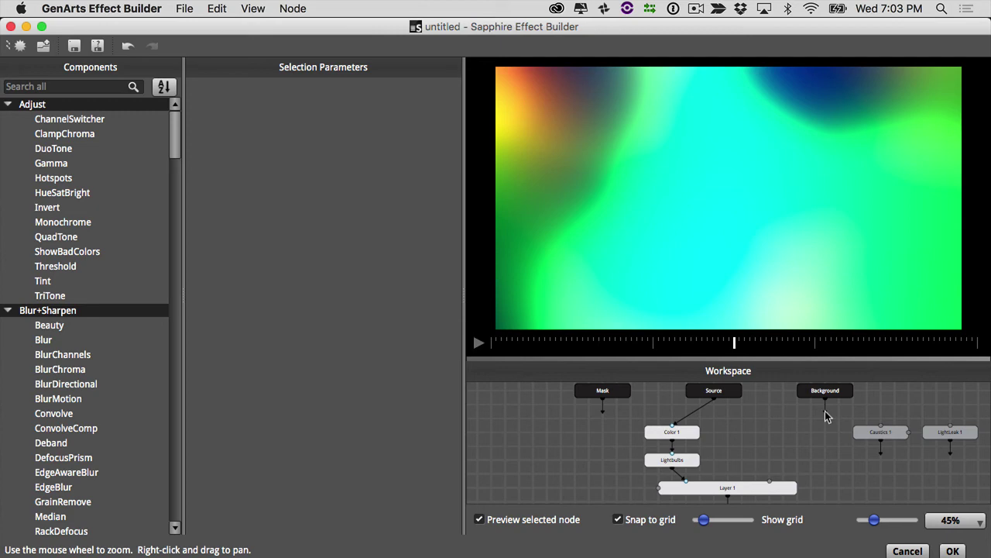
# Connect the Background input to Layer 1's background, turn off Preview selected node, and check the full effect at another frame
pyautogui.moveTo(803, 440); pyautogui.dragTo(769, 481)
pyautogui.click(740, 484)
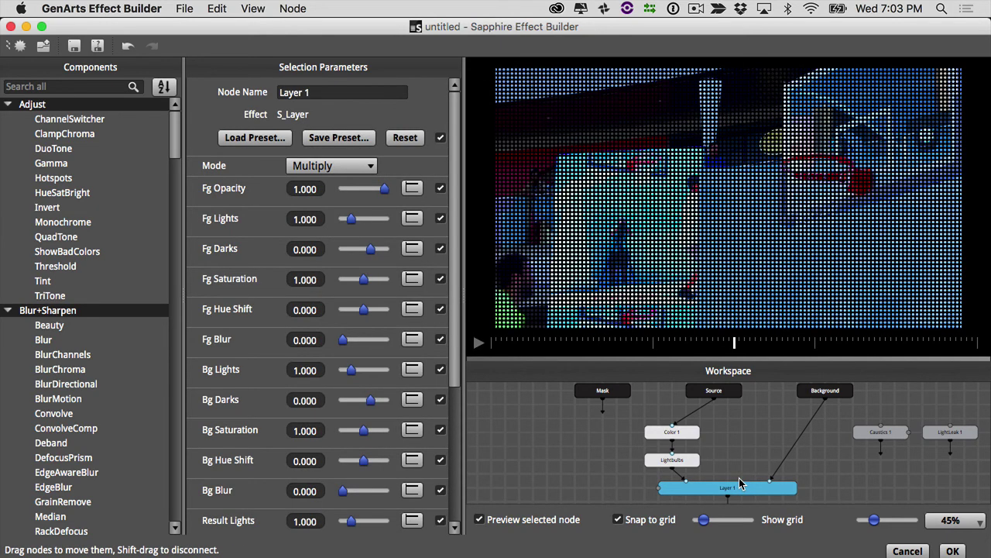
pyautogui.click(542, 519)
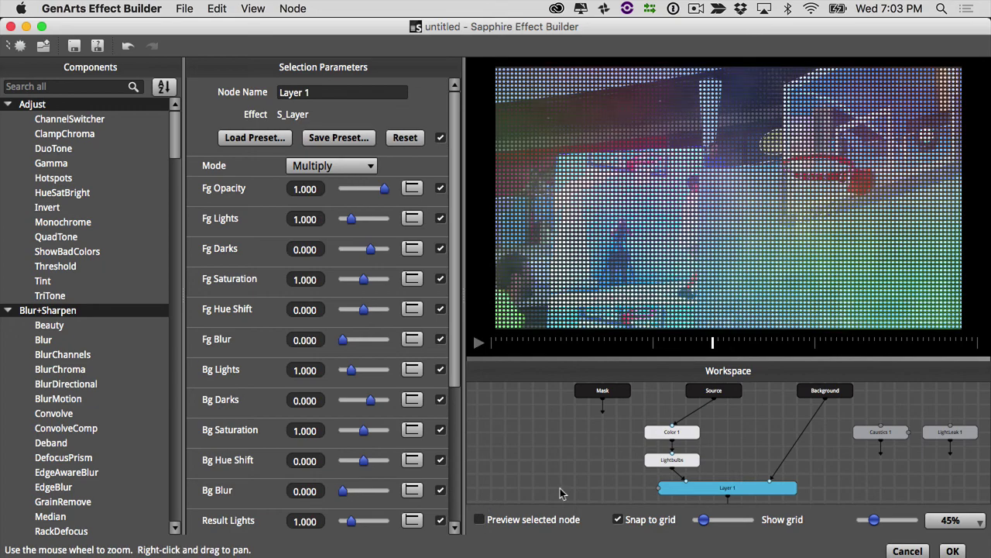
pyautogui.click(534, 342)
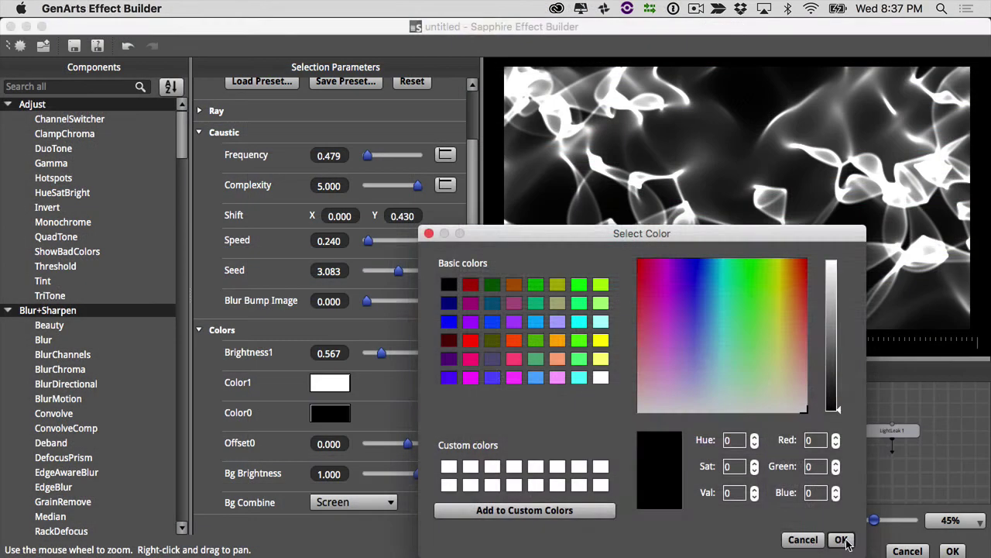
# Confirm black as the Caustics Color0 and set Color1 to red
pyautogui.click(841, 539)
pyautogui.click(345, 384)
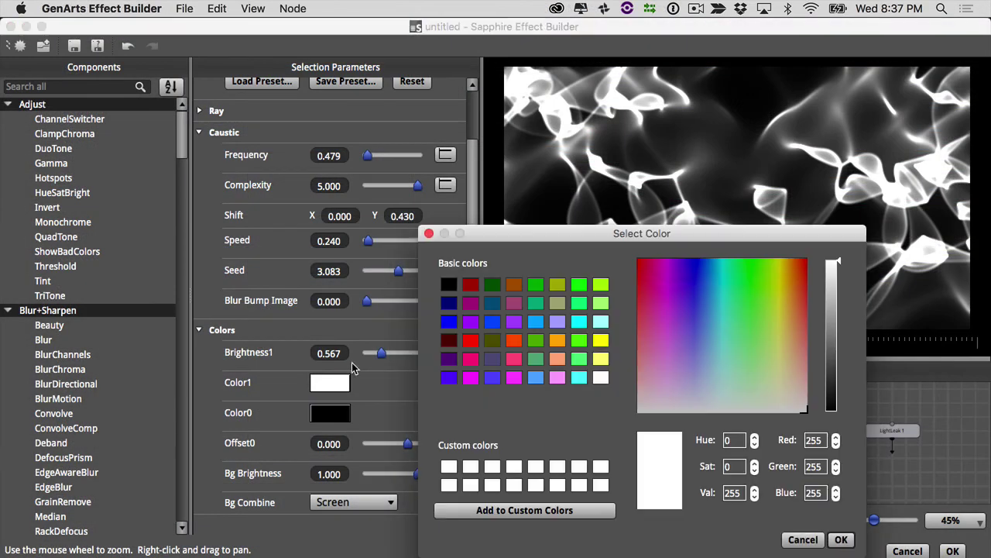
pyautogui.click(470, 341)
pyautogui.press('Return')
# Connect Caustics 1 to Layer 1's background input, play it back, and turn off Preview selected node to view the full effect
pyautogui.moveTo(716, 471); pyautogui.dragTo(711, 482)
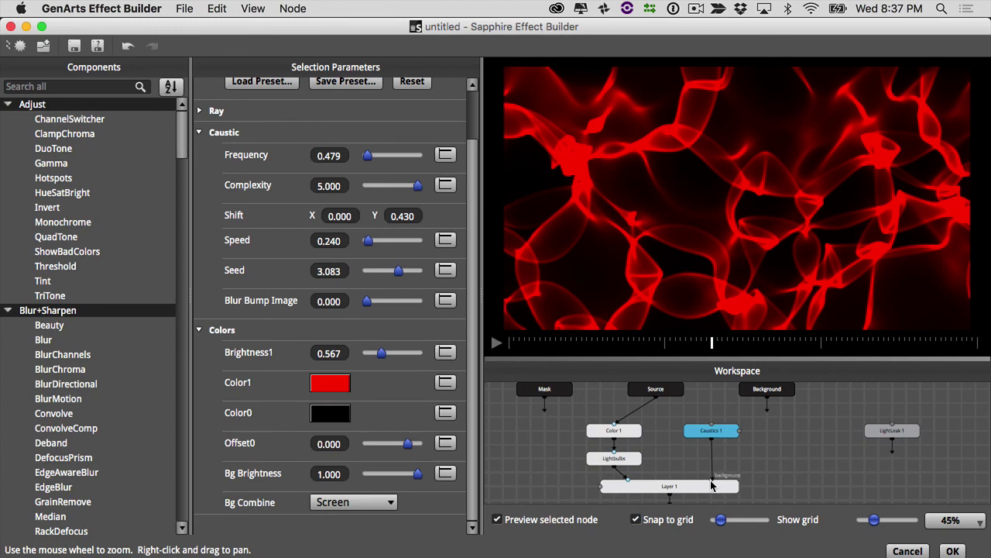
pyautogui.click(697, 487)
pyautogui.press('space')
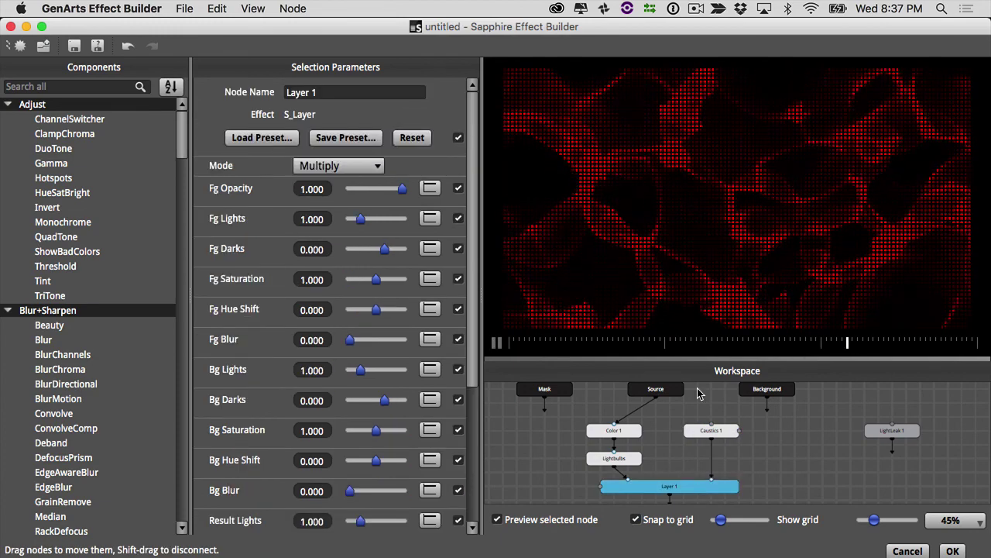
pyautogui.click(497, 519)
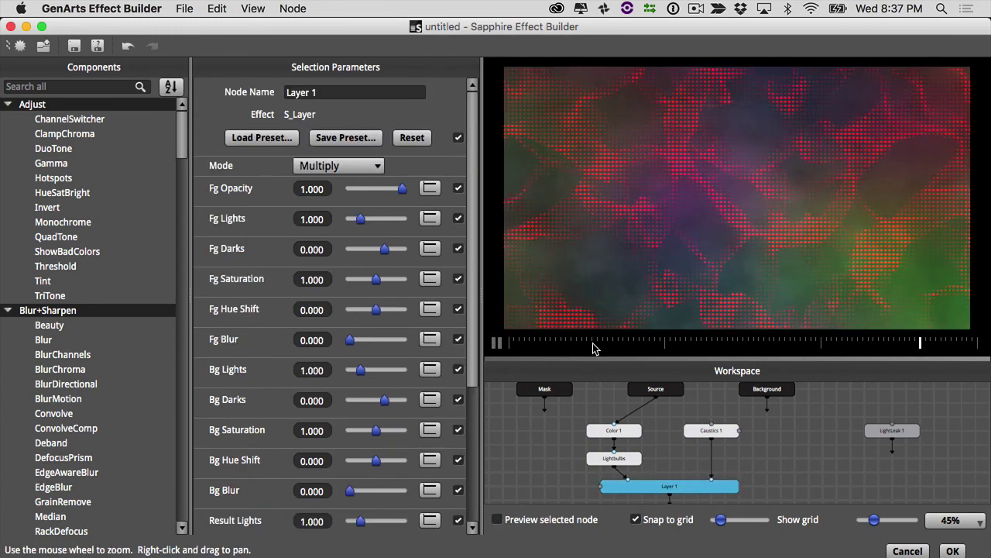